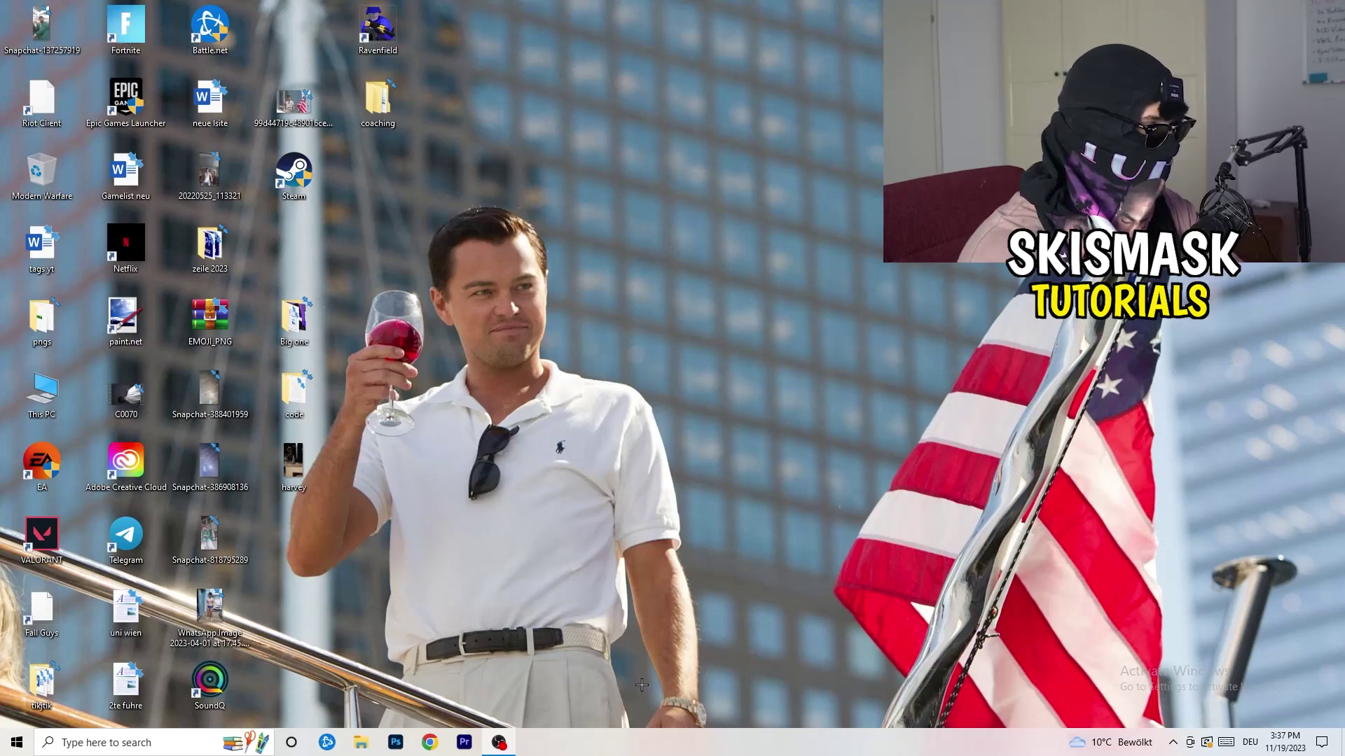
- Open Task Manager and try to end the Antimalware Service Executable background process
right_click(660, 742)
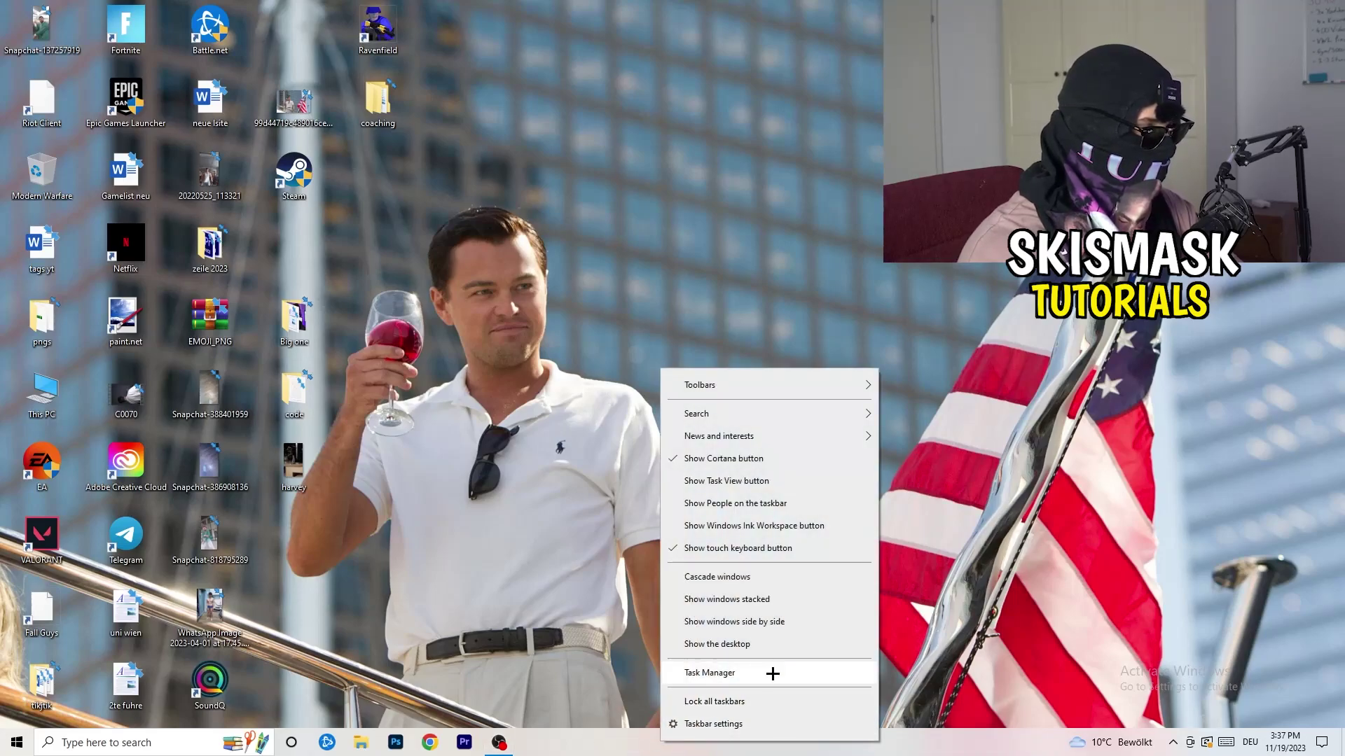
left_click(764, 673)
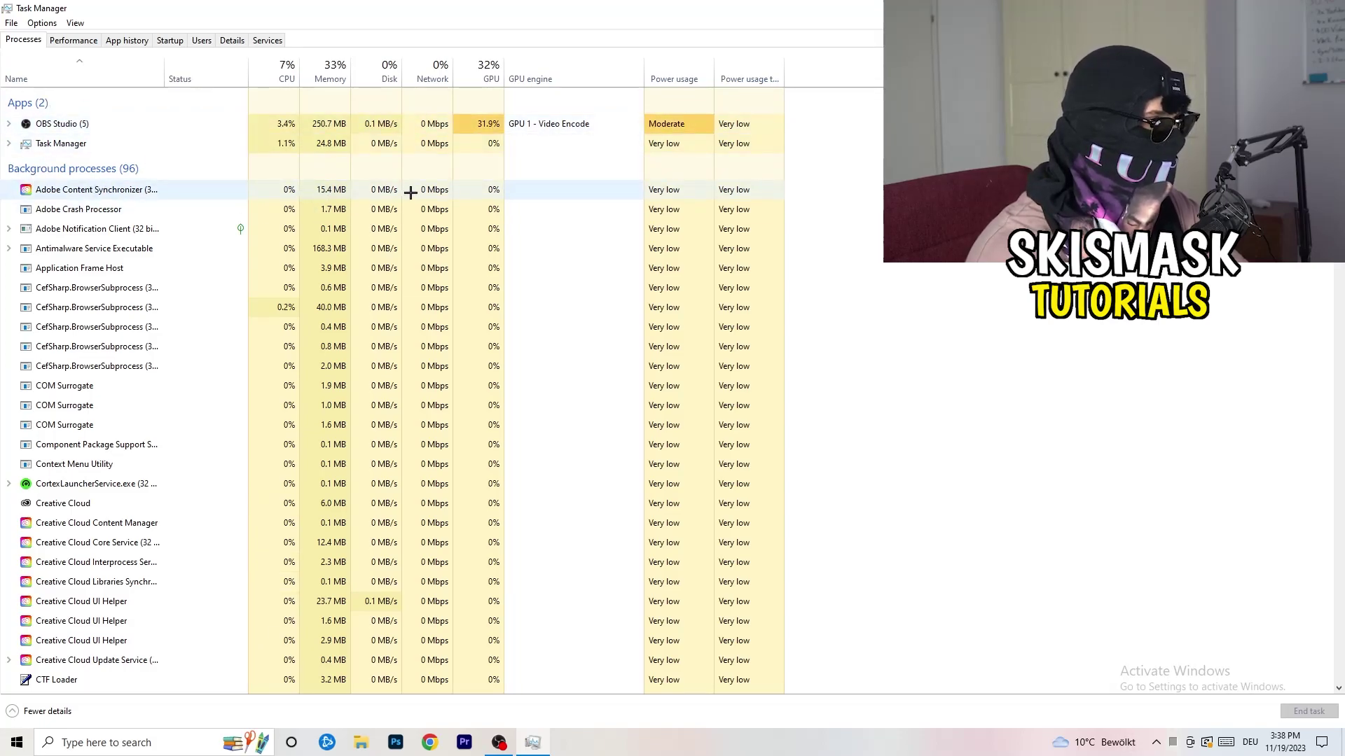
right_click(315, 250)
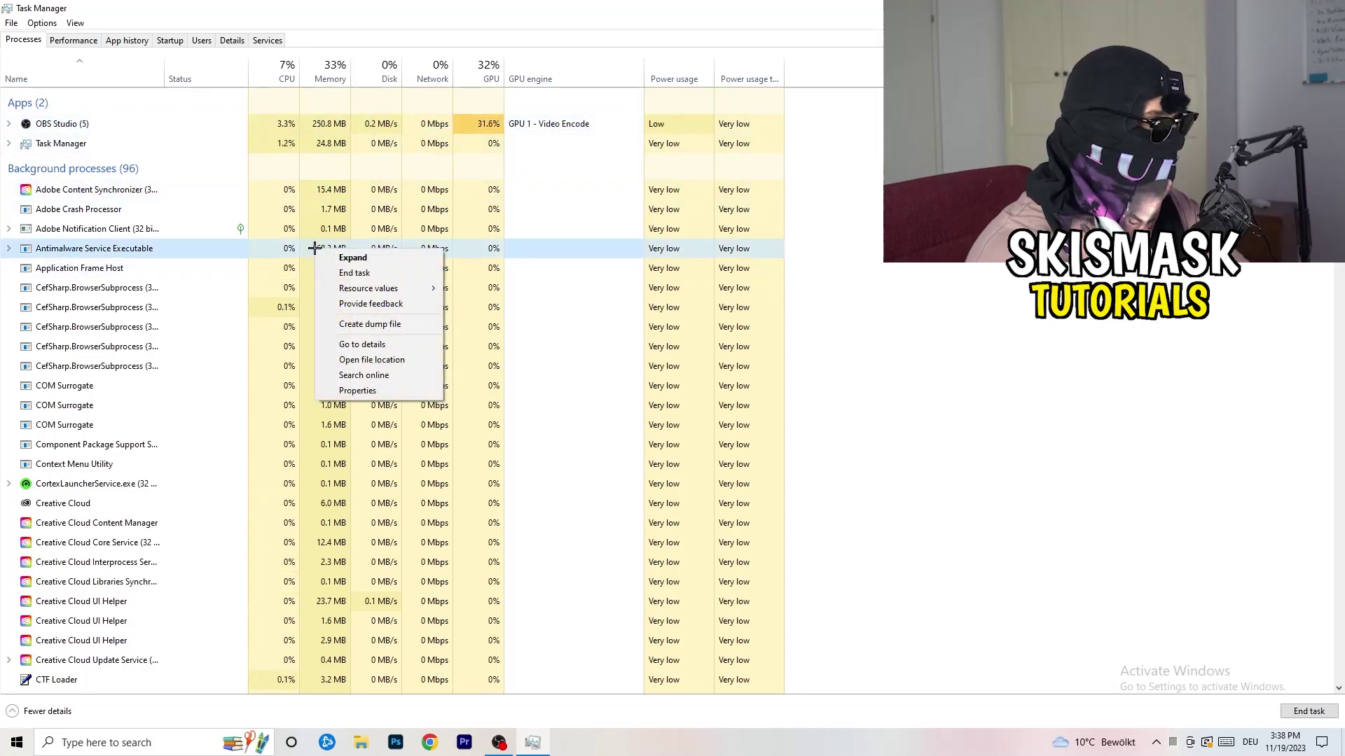
left_click(388, 273)
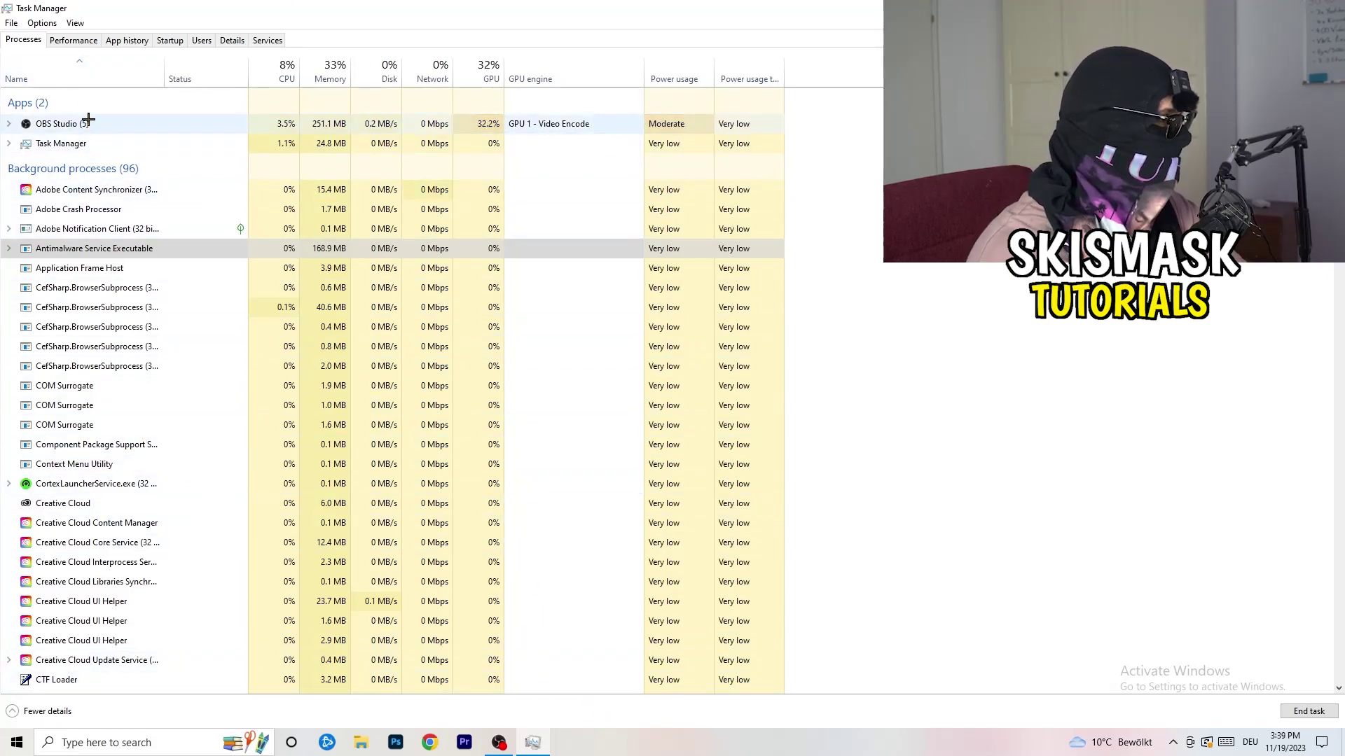
- Show the startup programs and check the available actions for Dropbox, EA and File Association Helper without changing their startup state
left_click(172, 41)
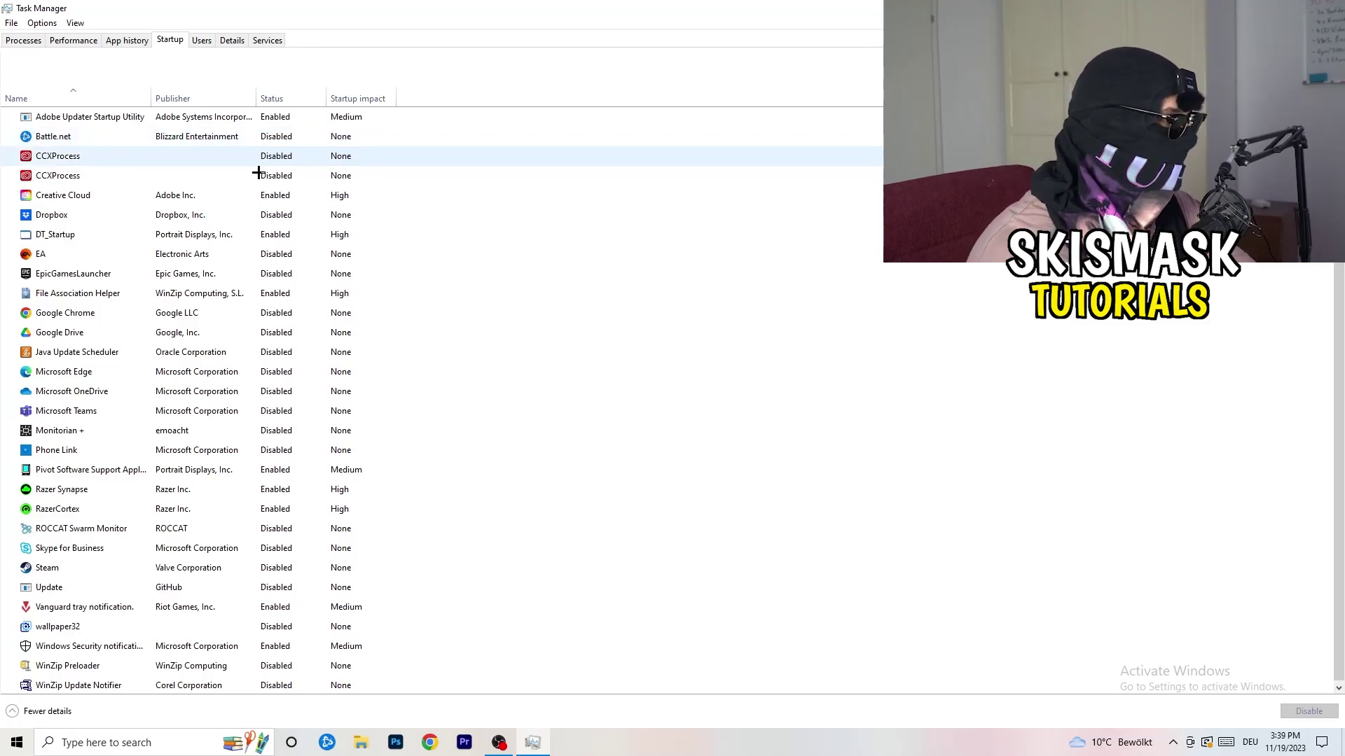
right_click(280, 213)
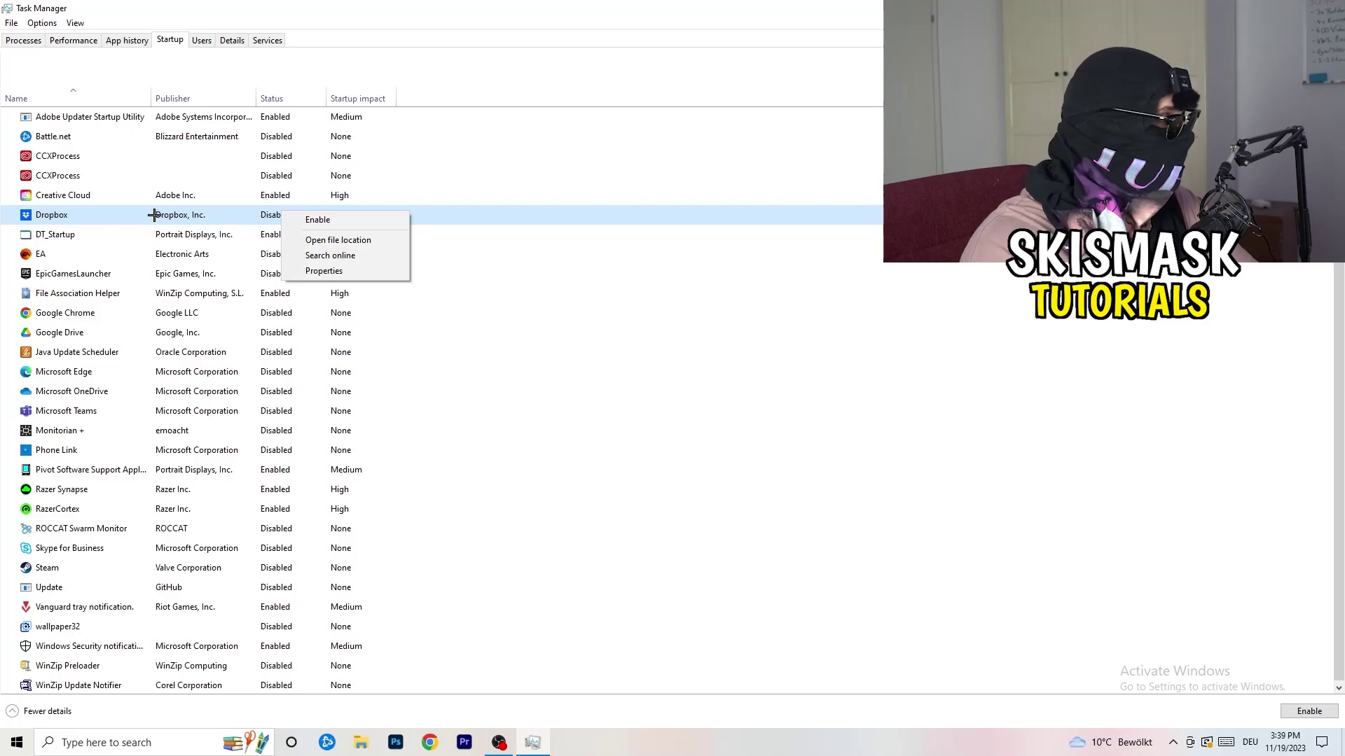
left_click(126, 265)
right_click(135, 259)
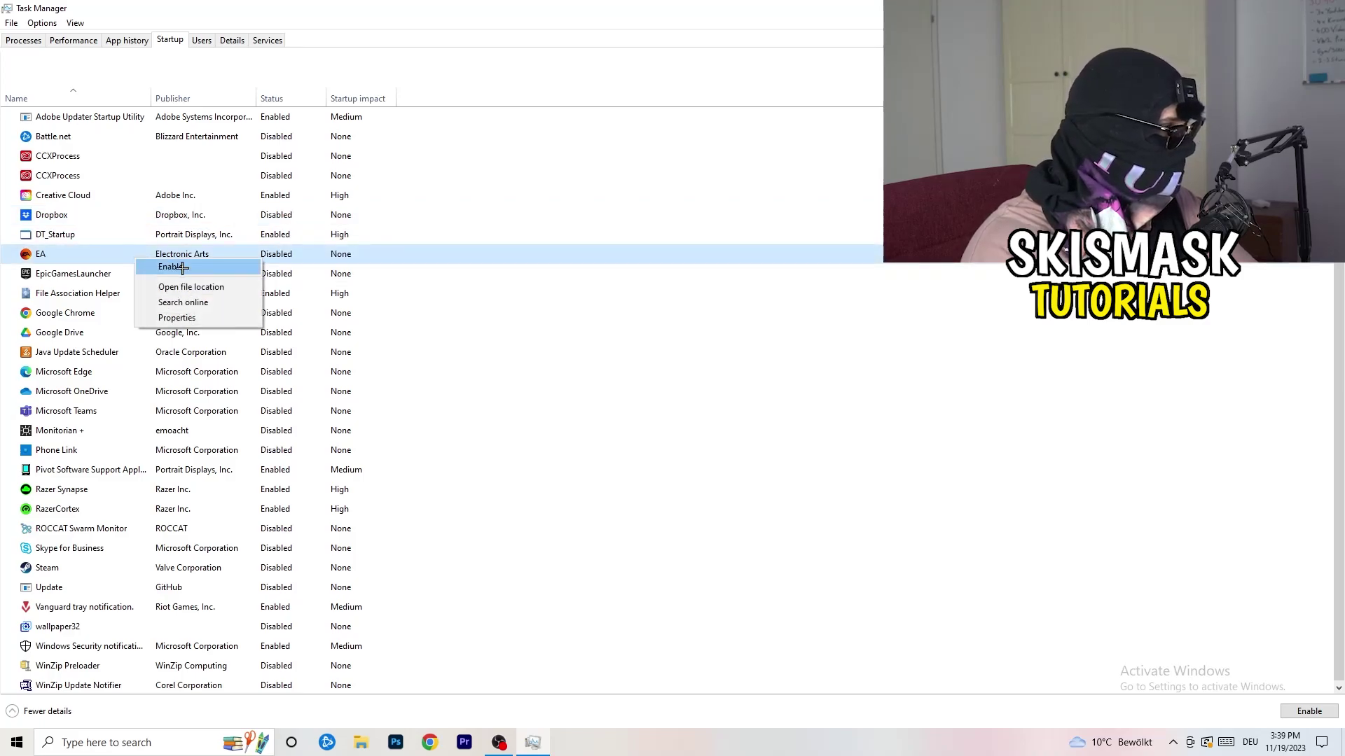
left_click(895, 366)
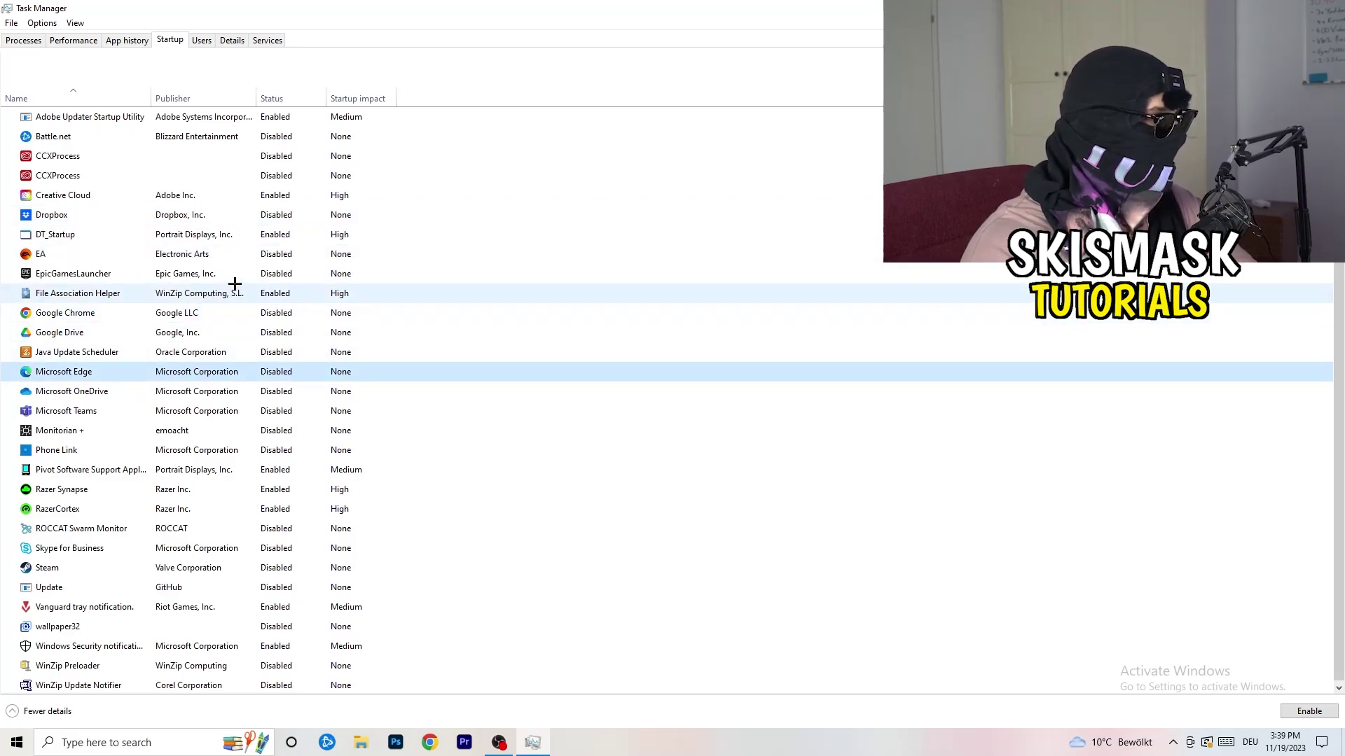
right_click(277, 296)
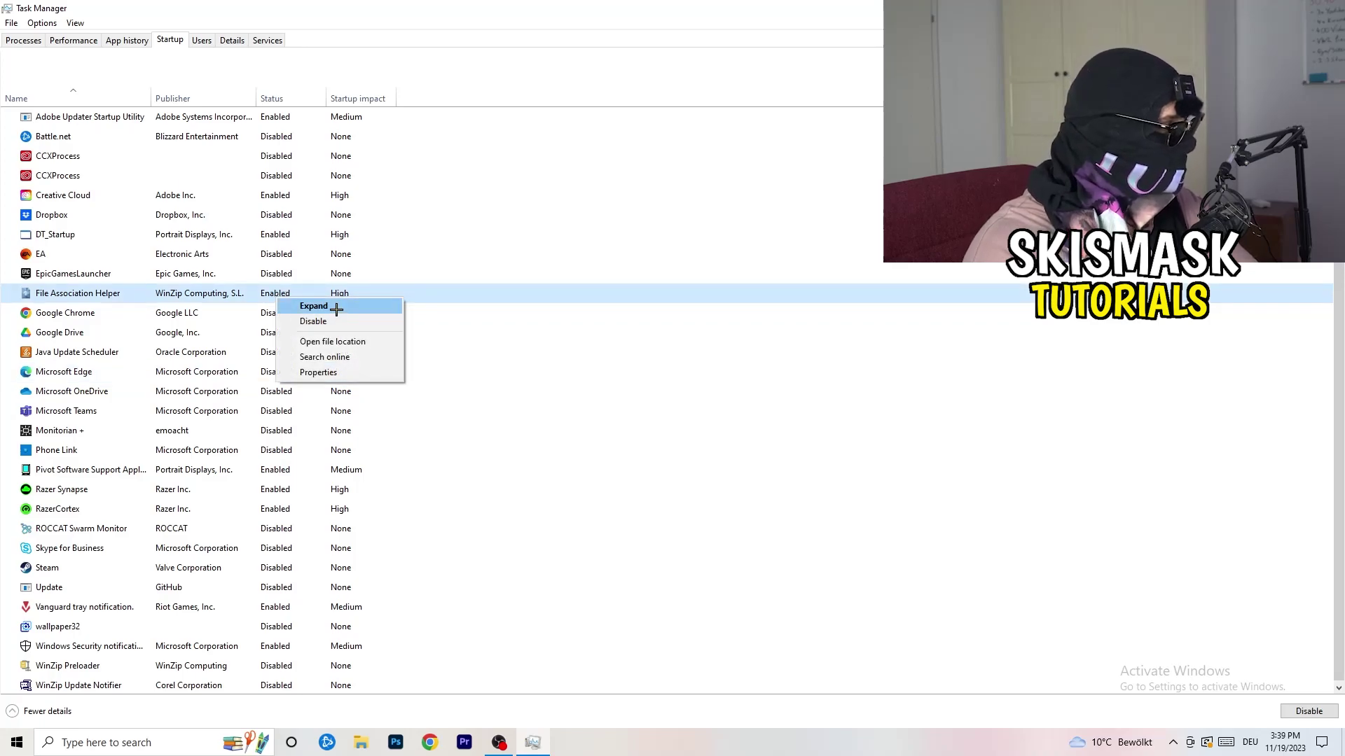
left_click(604, 351)
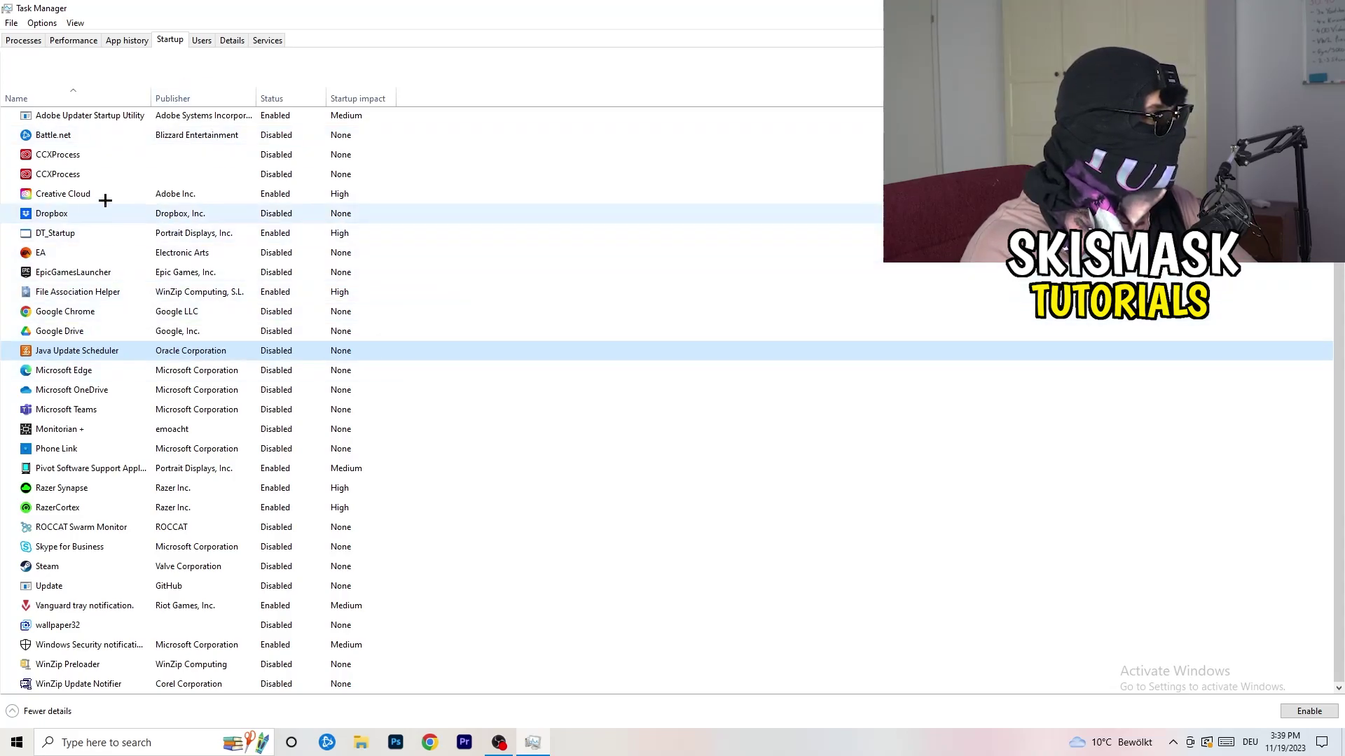
- View the detailed process list, check the priority options of the Dropbox crash handler process, and close Task Manager
left_click(77, 41)
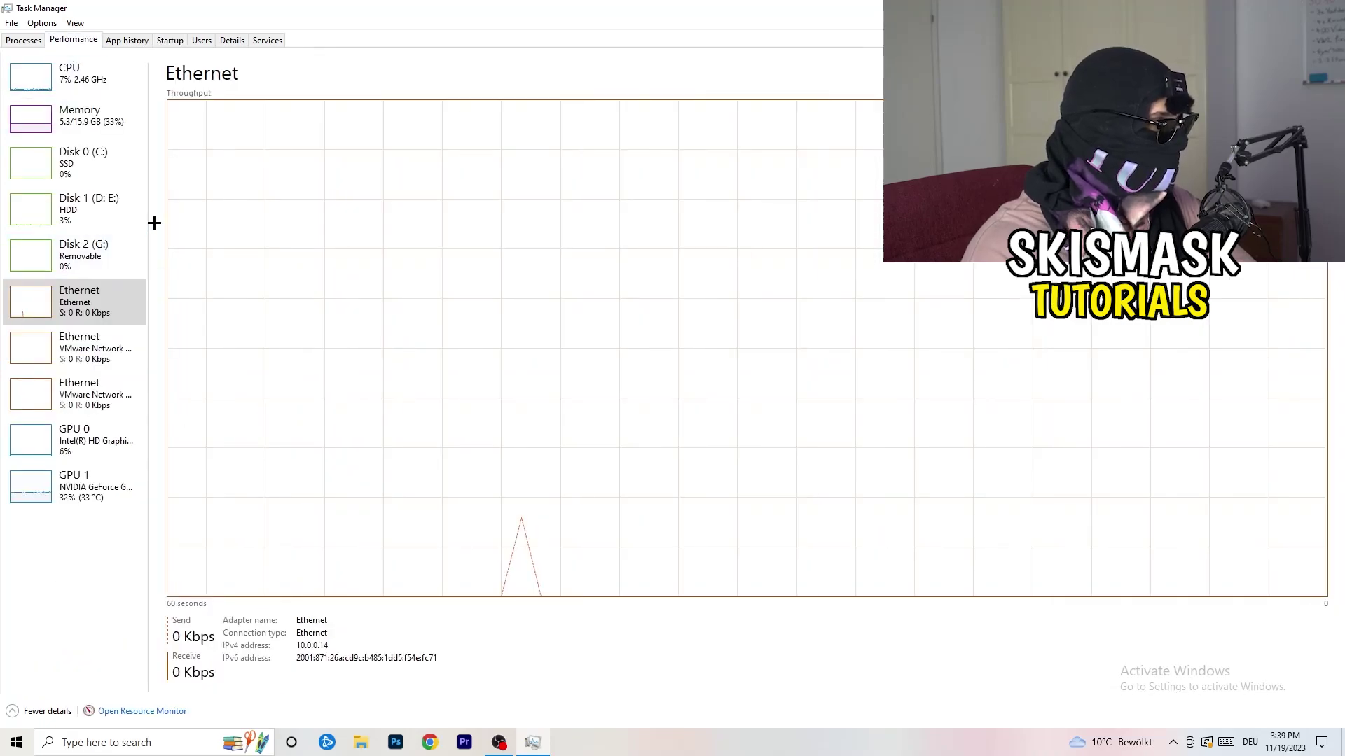
left_click(232, 40)
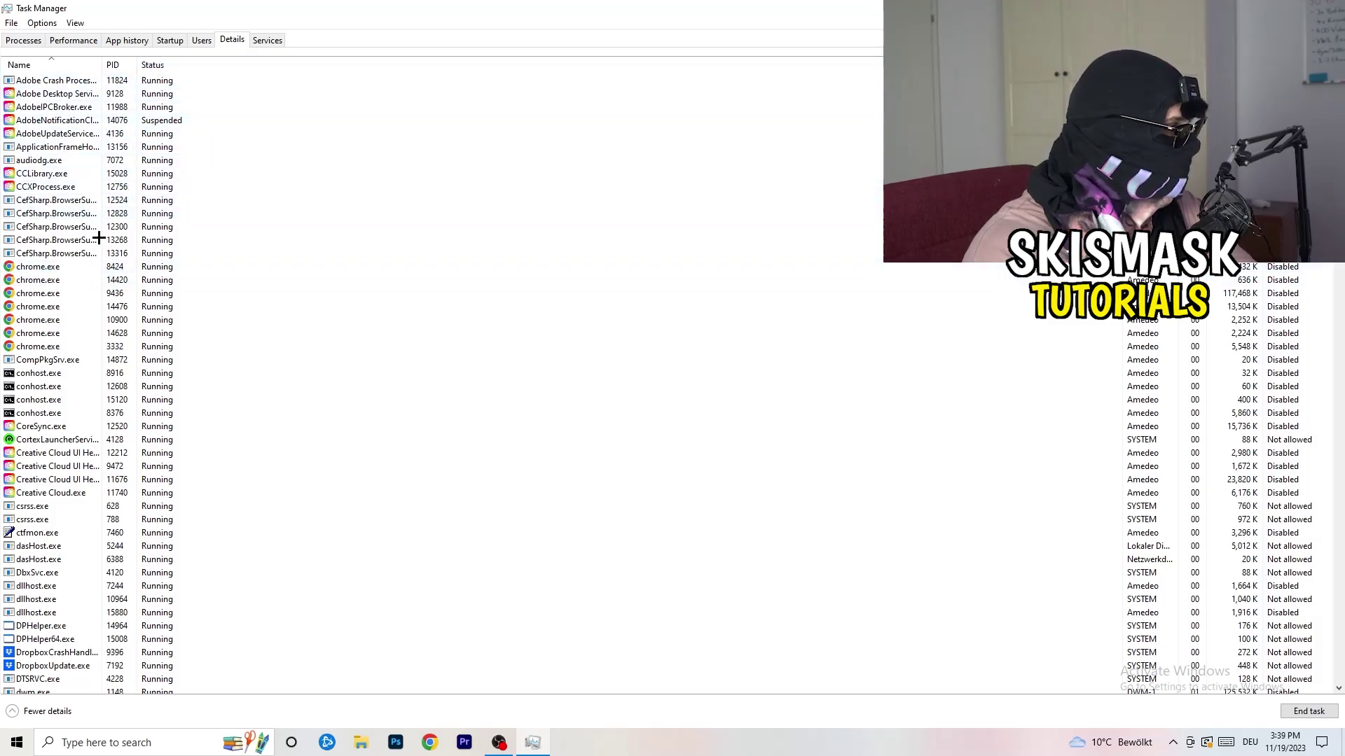
scroll(238, 364, "down", 6)
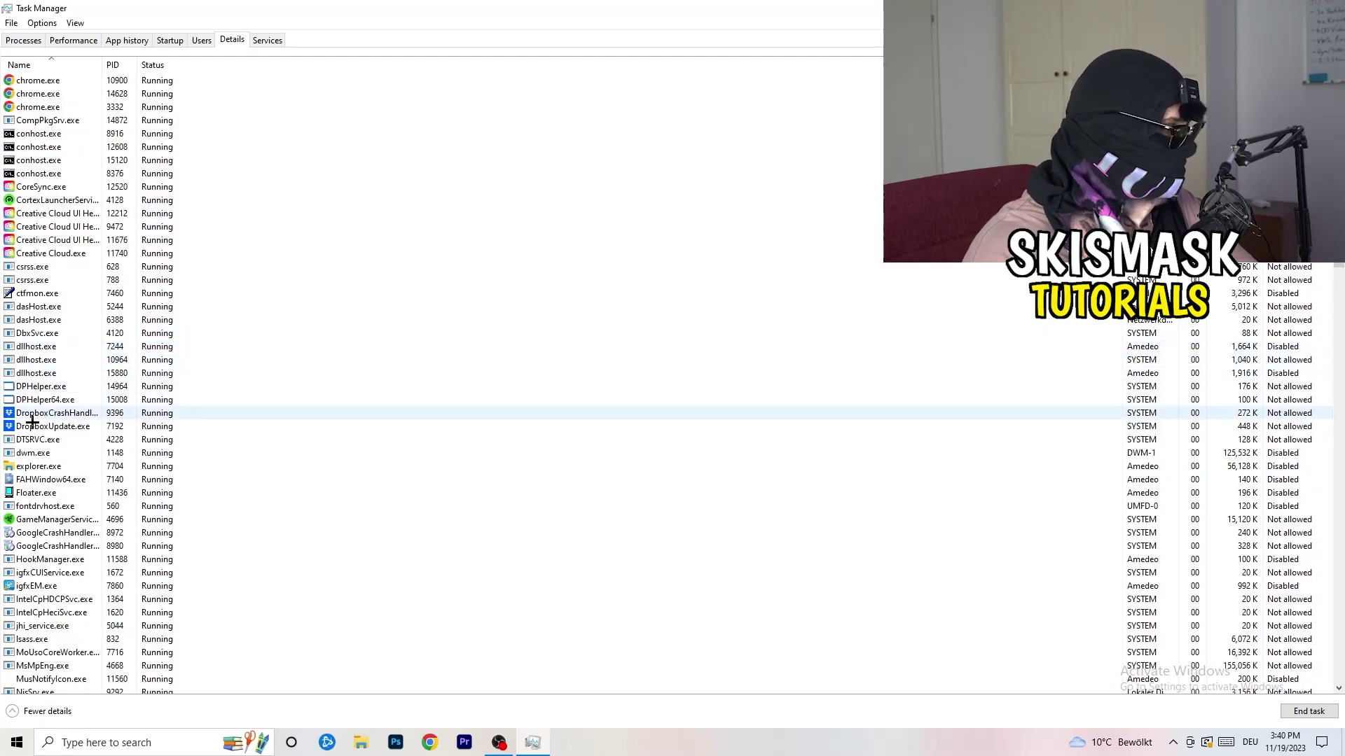
right_click(56, 416)
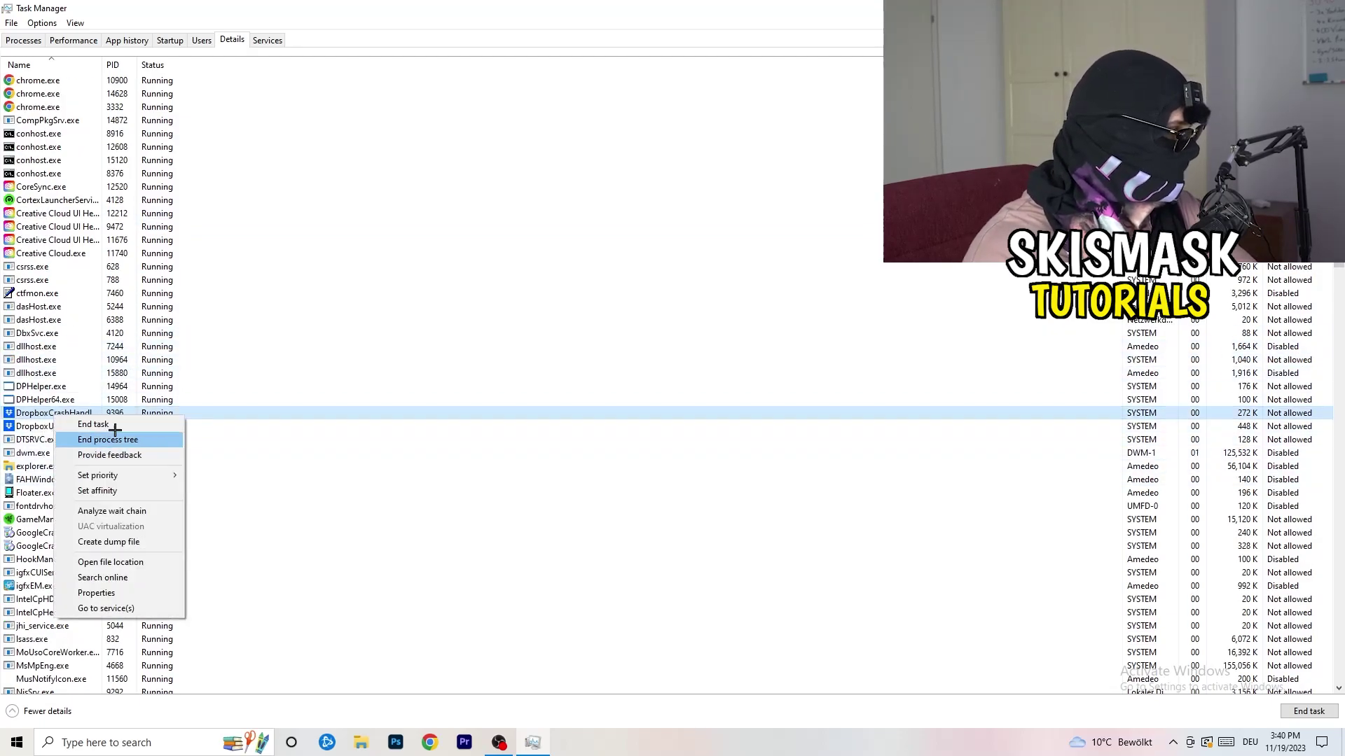
right_click(113, 413)
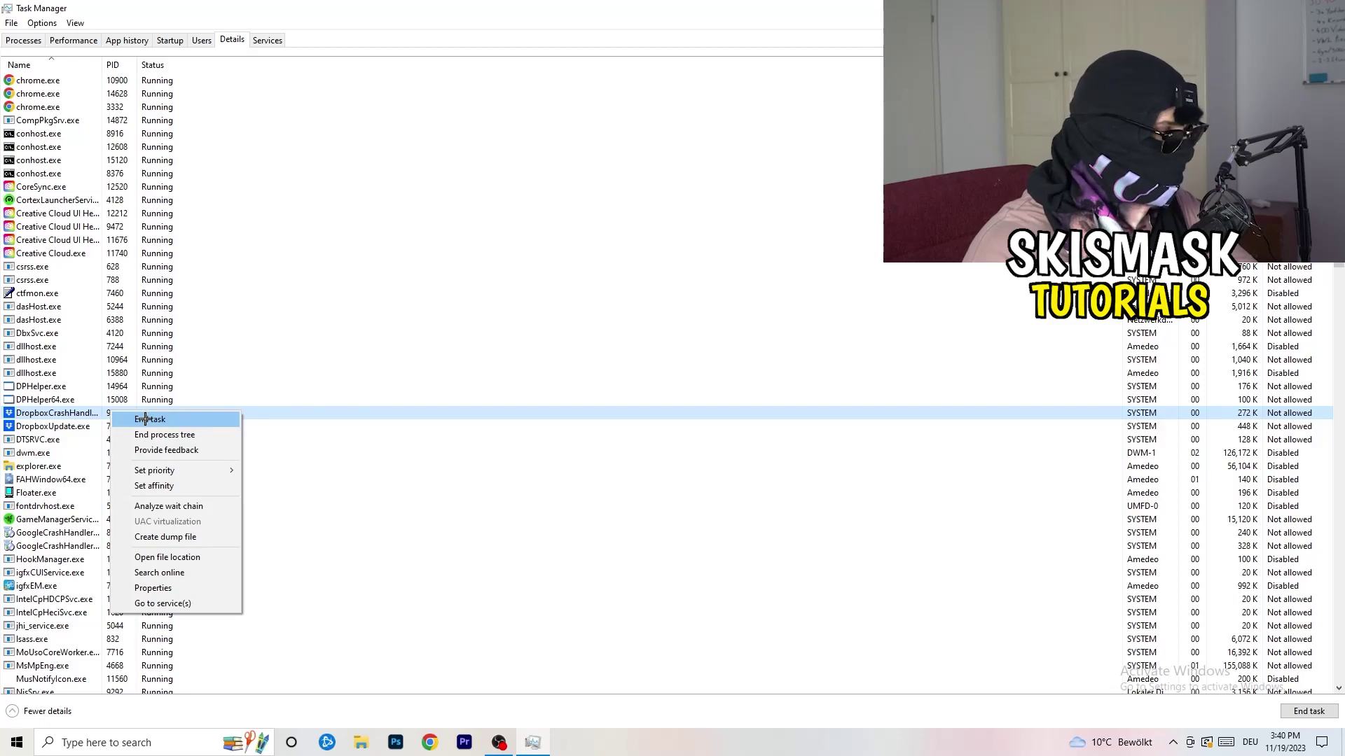
right_click(100, 412)
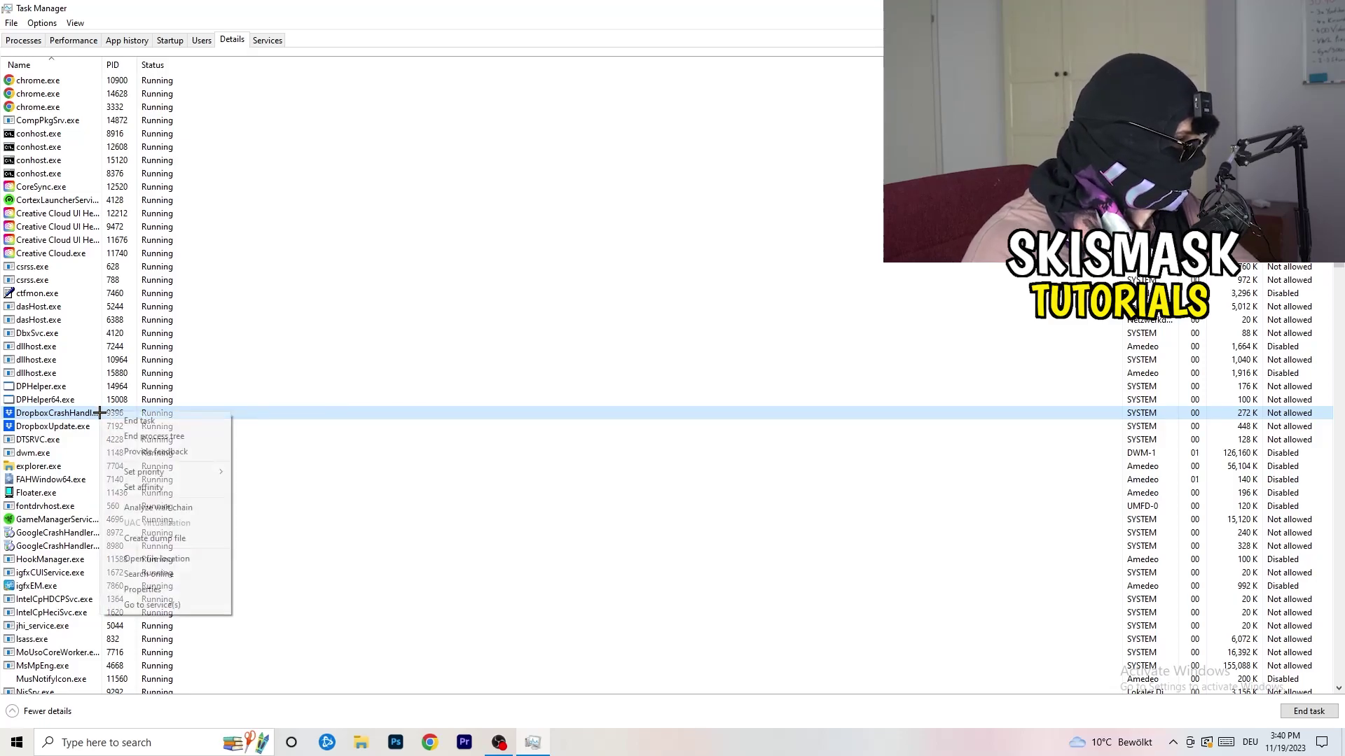
mouse_move(165, 474)
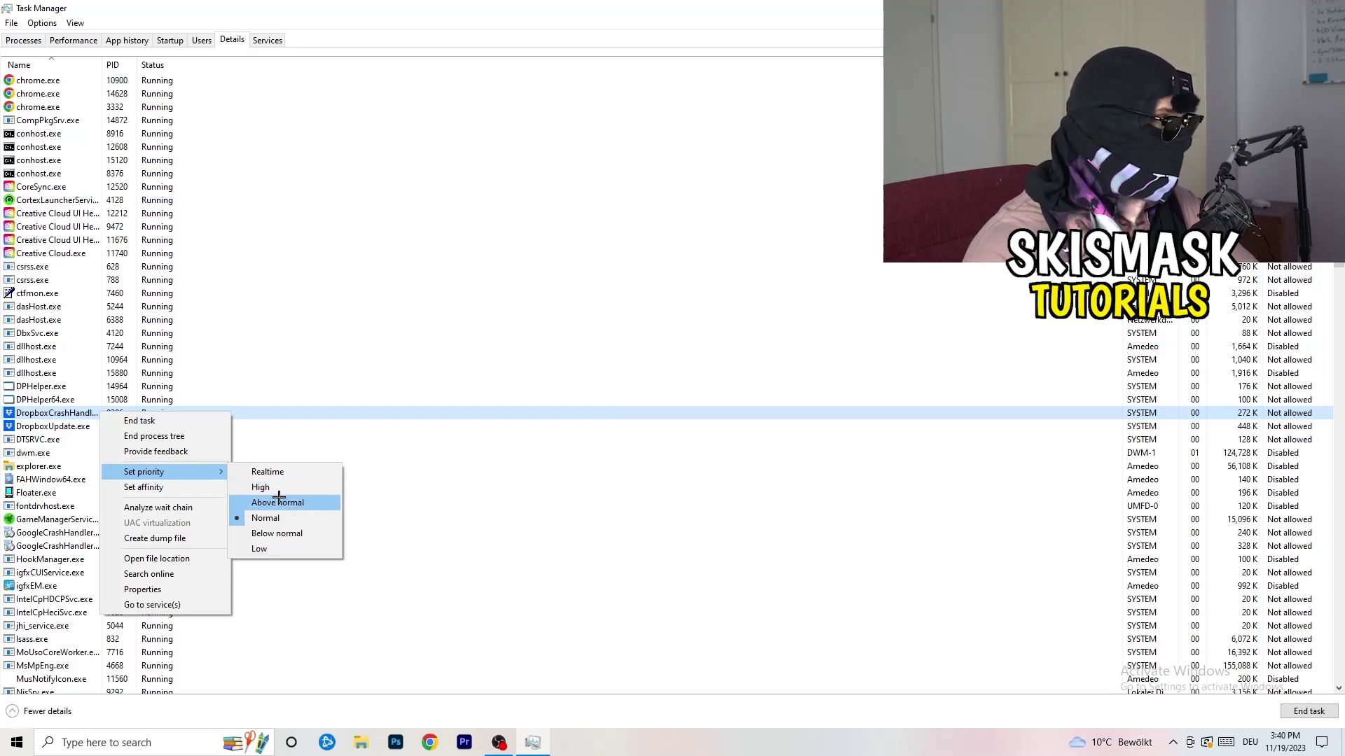
left_click(671, 11)
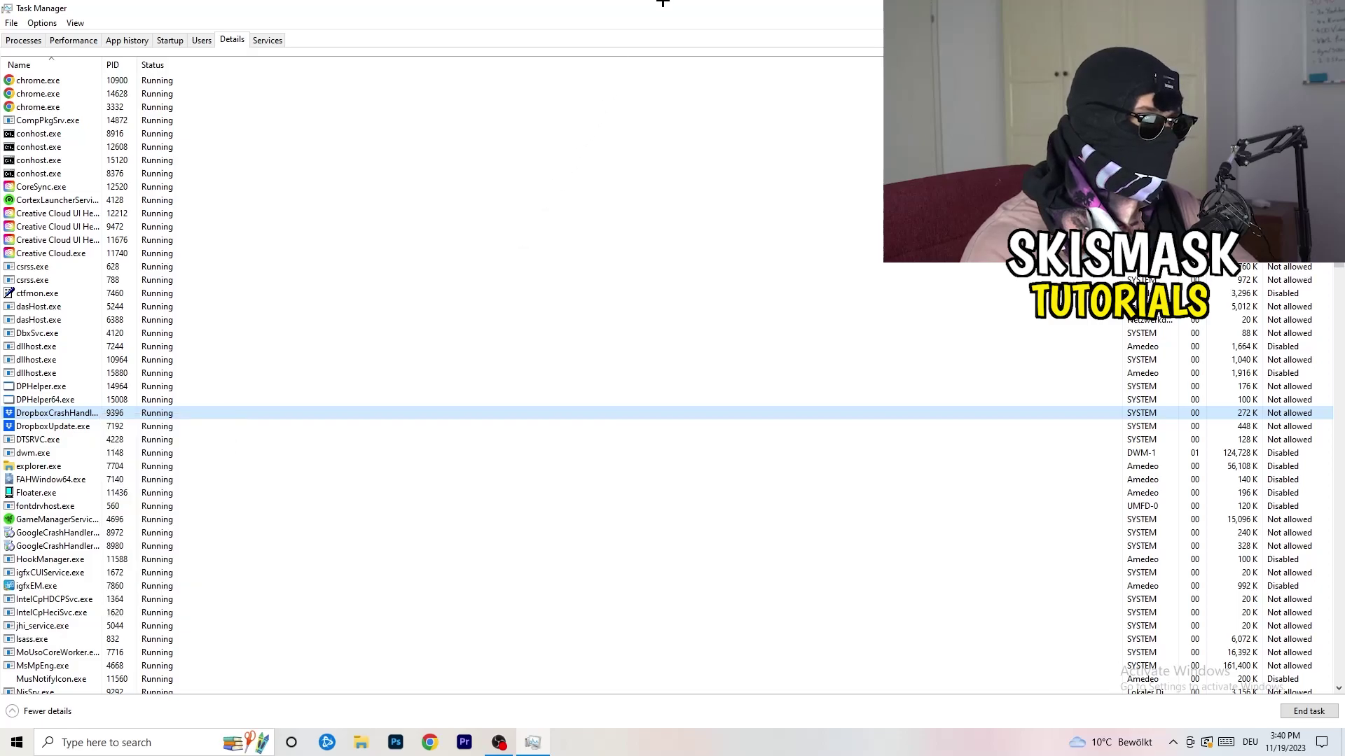
key("alt+F4")
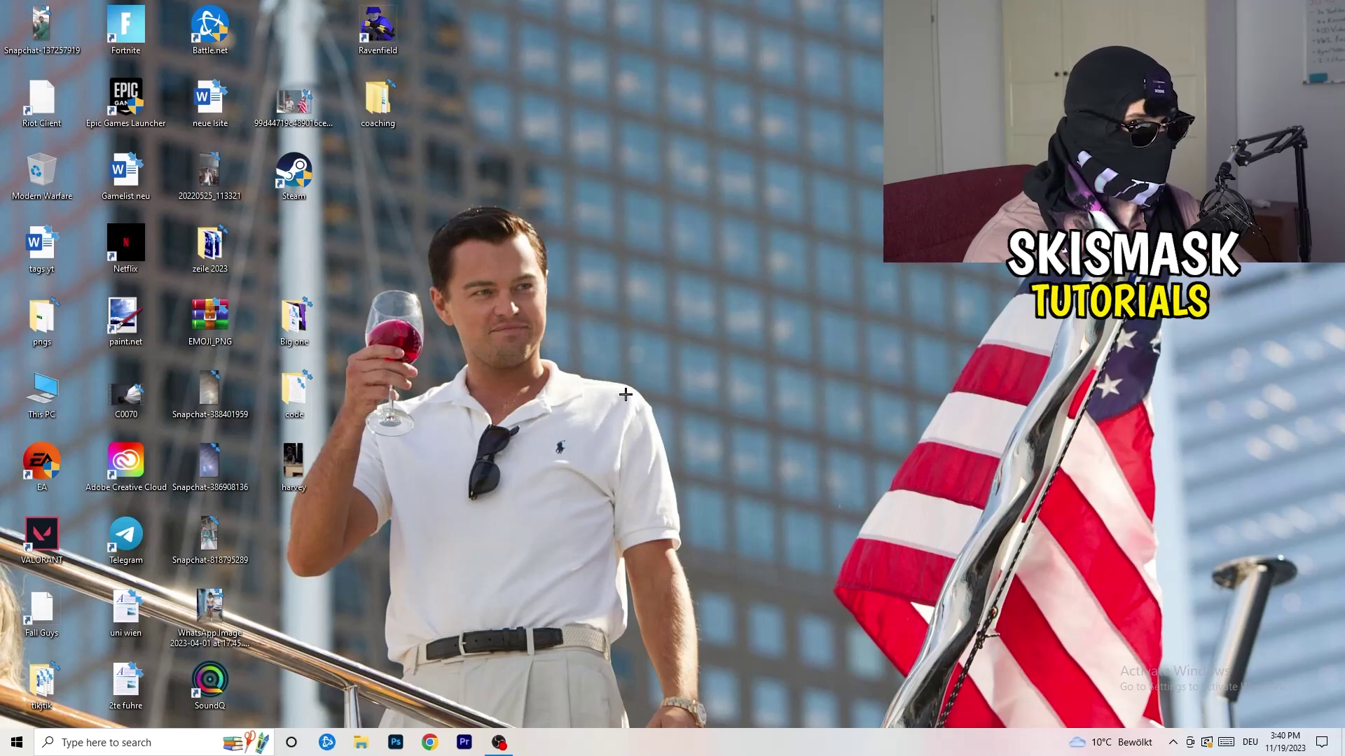
- Search Windows for the Settings app and open its System section on the Display page
key("super")
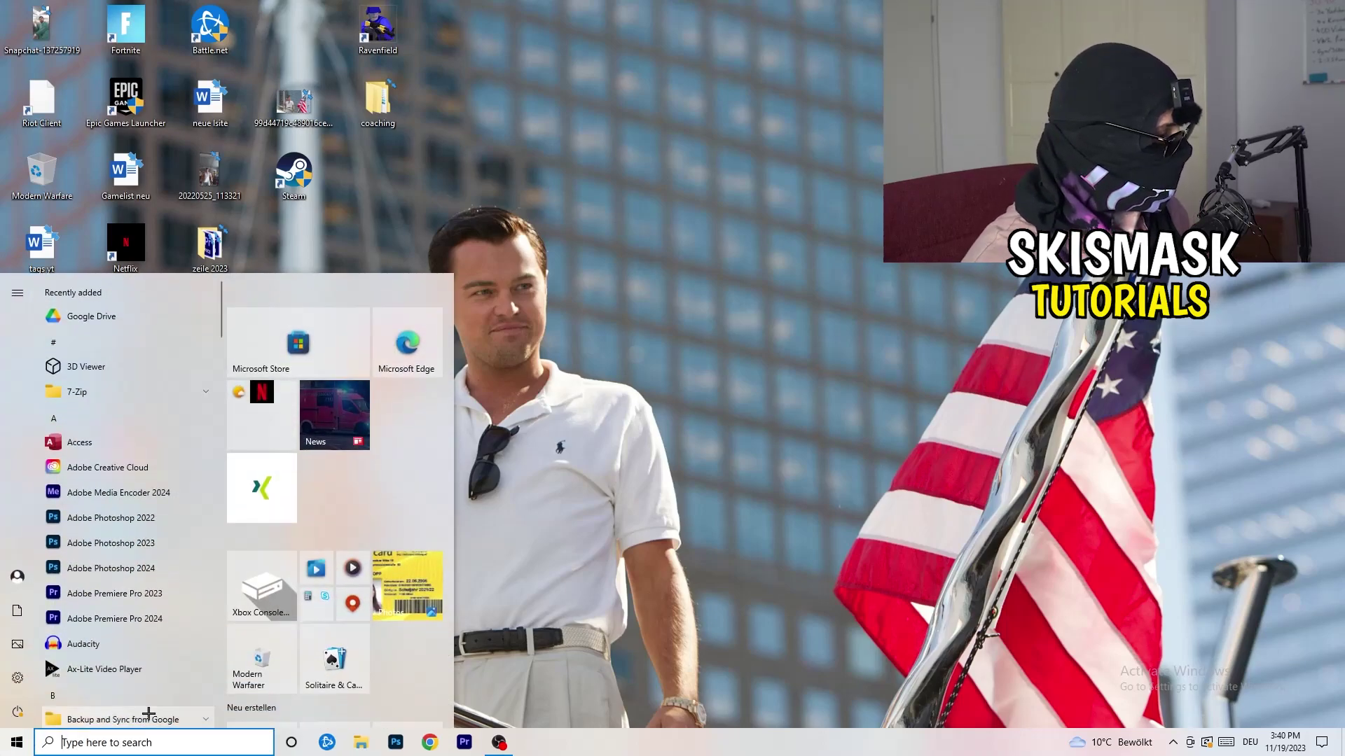
type("sett")
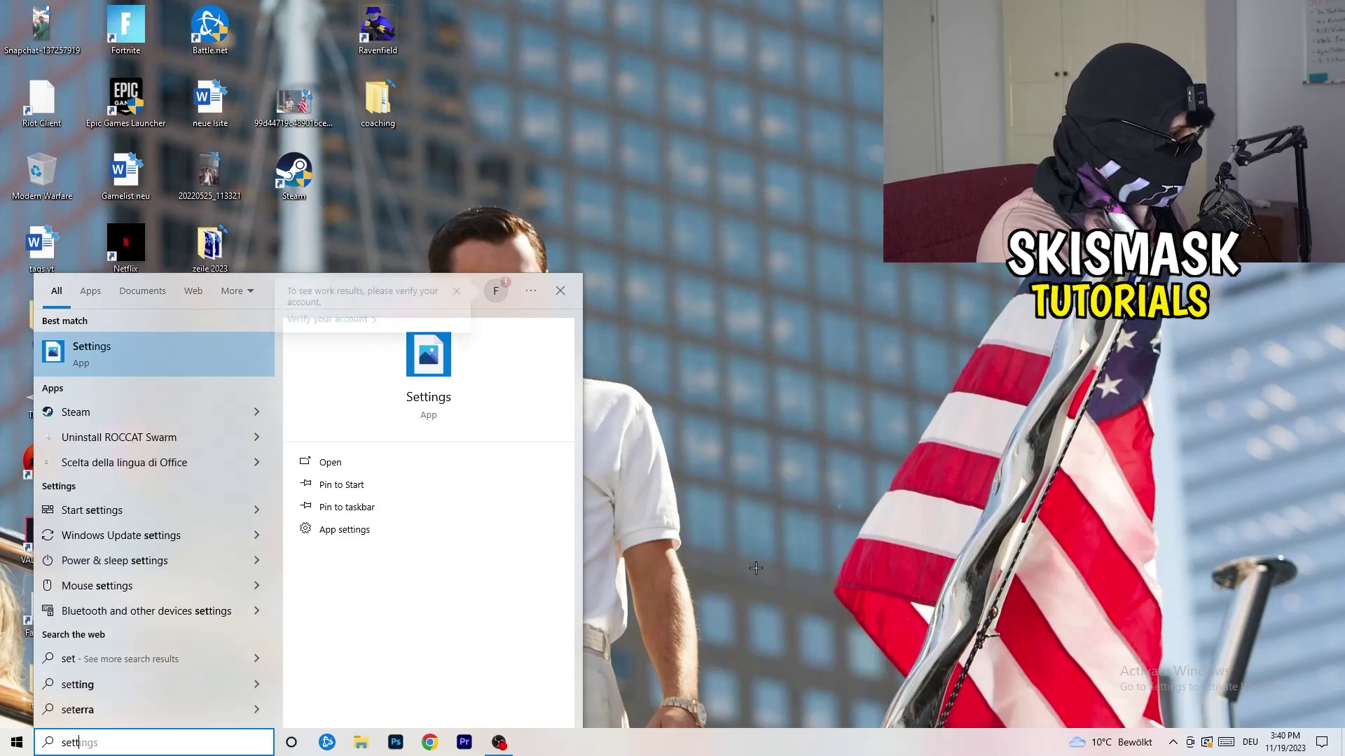
key("Return")
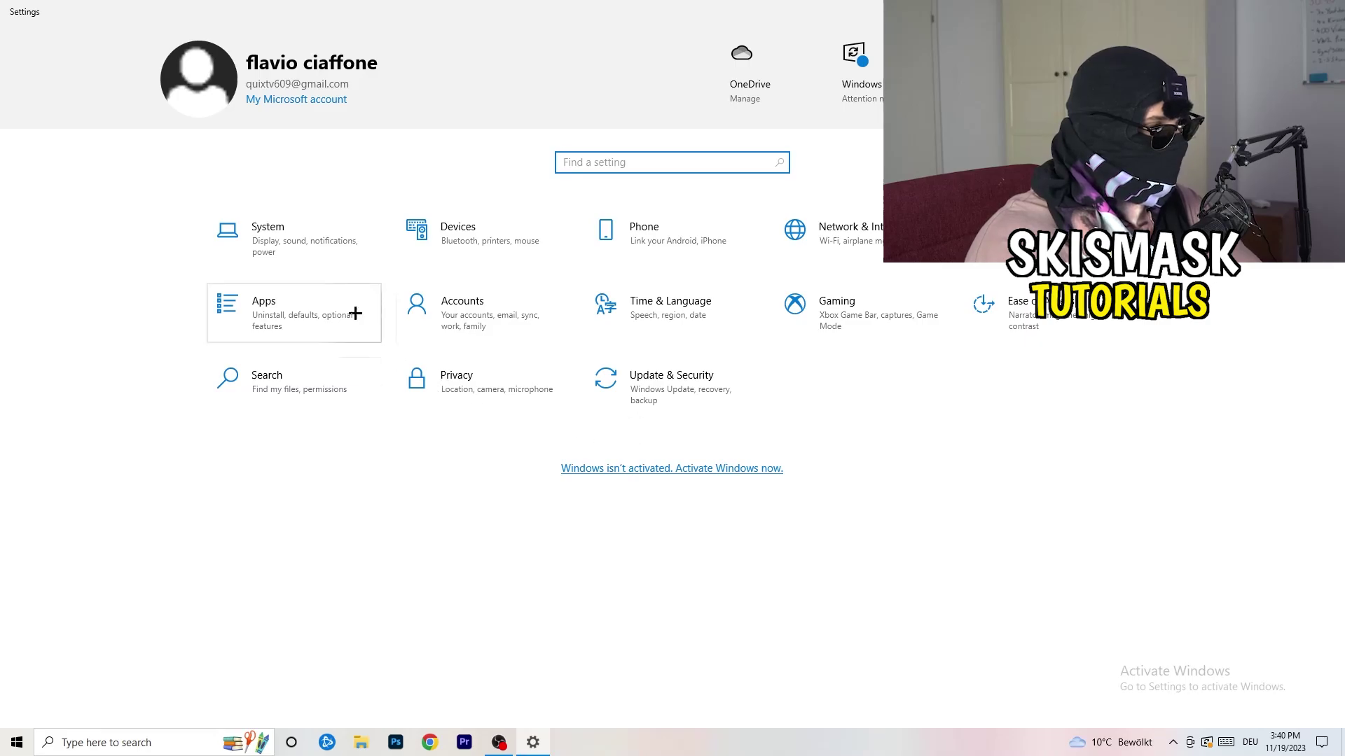
left_click(304, 250)
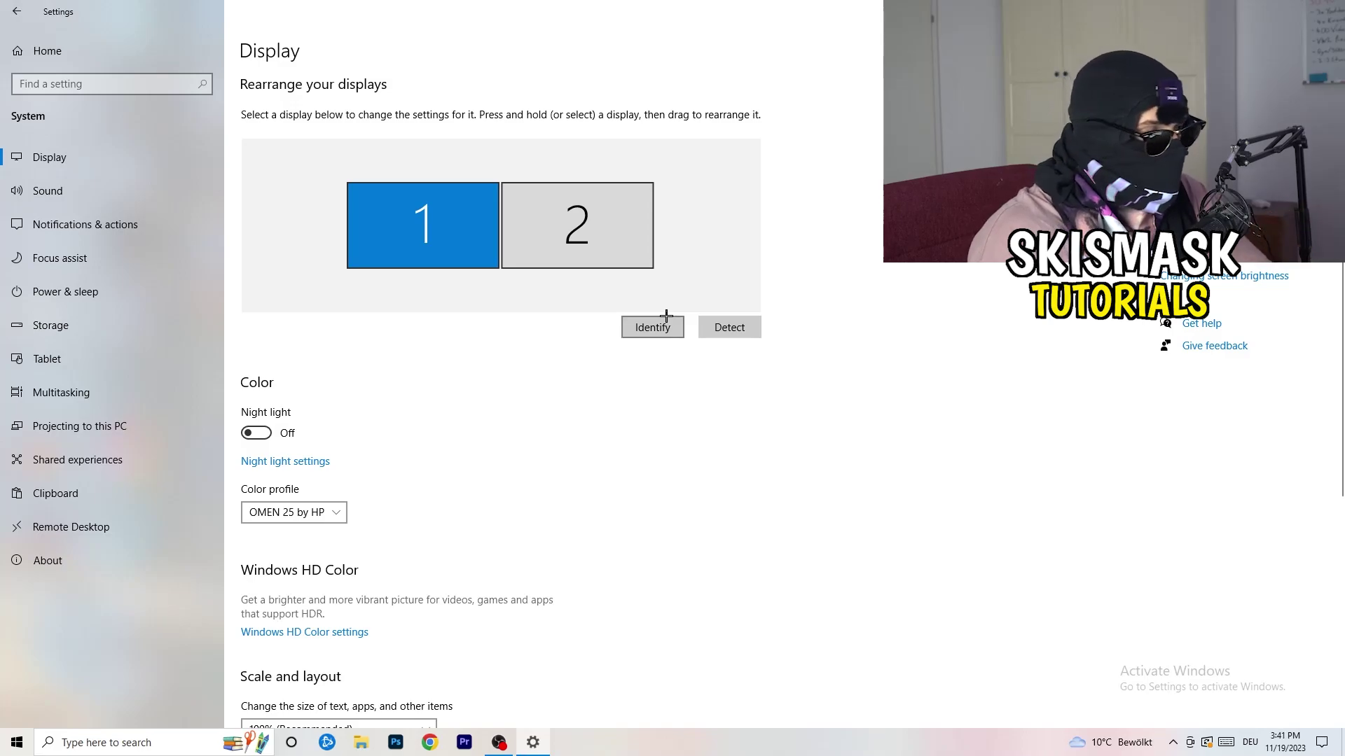
- Examine the display scale and resolution options in the Scale and layout section, leaving both at their recommended values
scroll(521, 358, "down", 4)
scroll(474, 384, "up", 4)
scroll(475, 384, "down", 4)
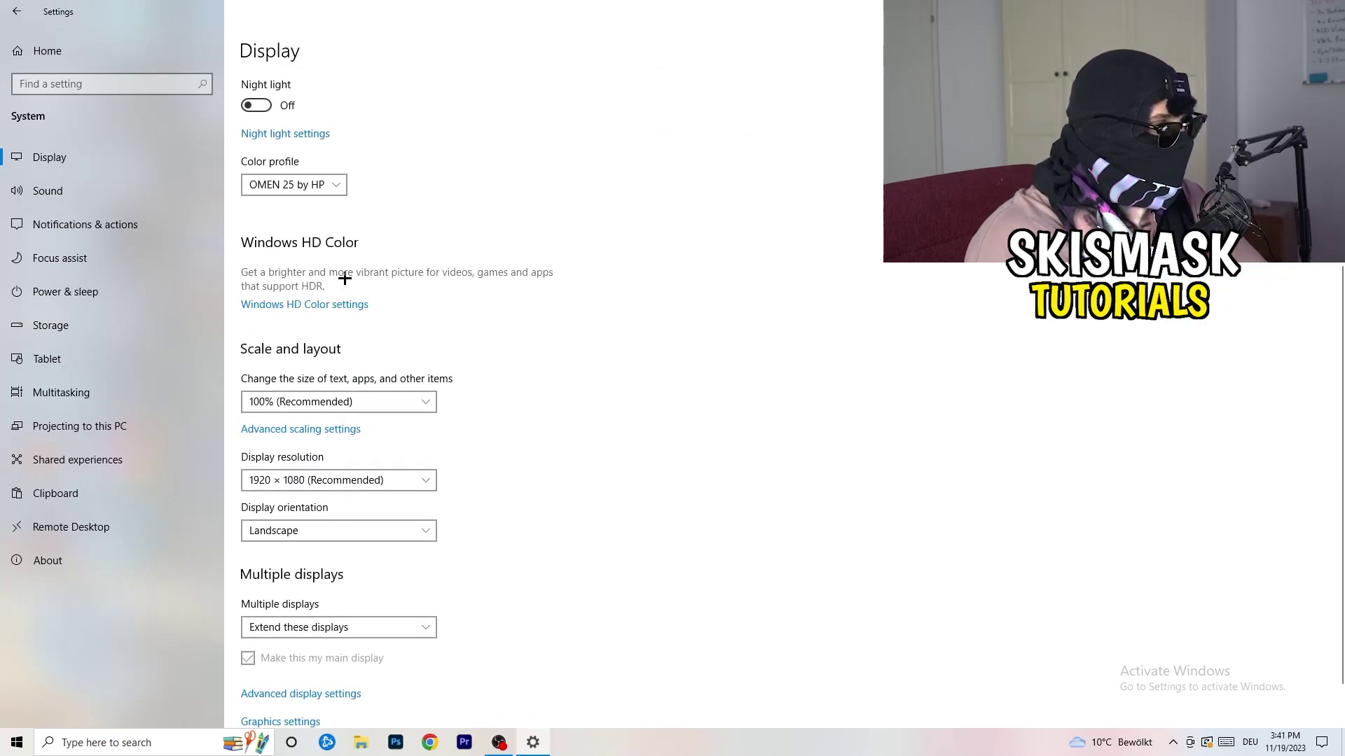
left_click(416, 395)
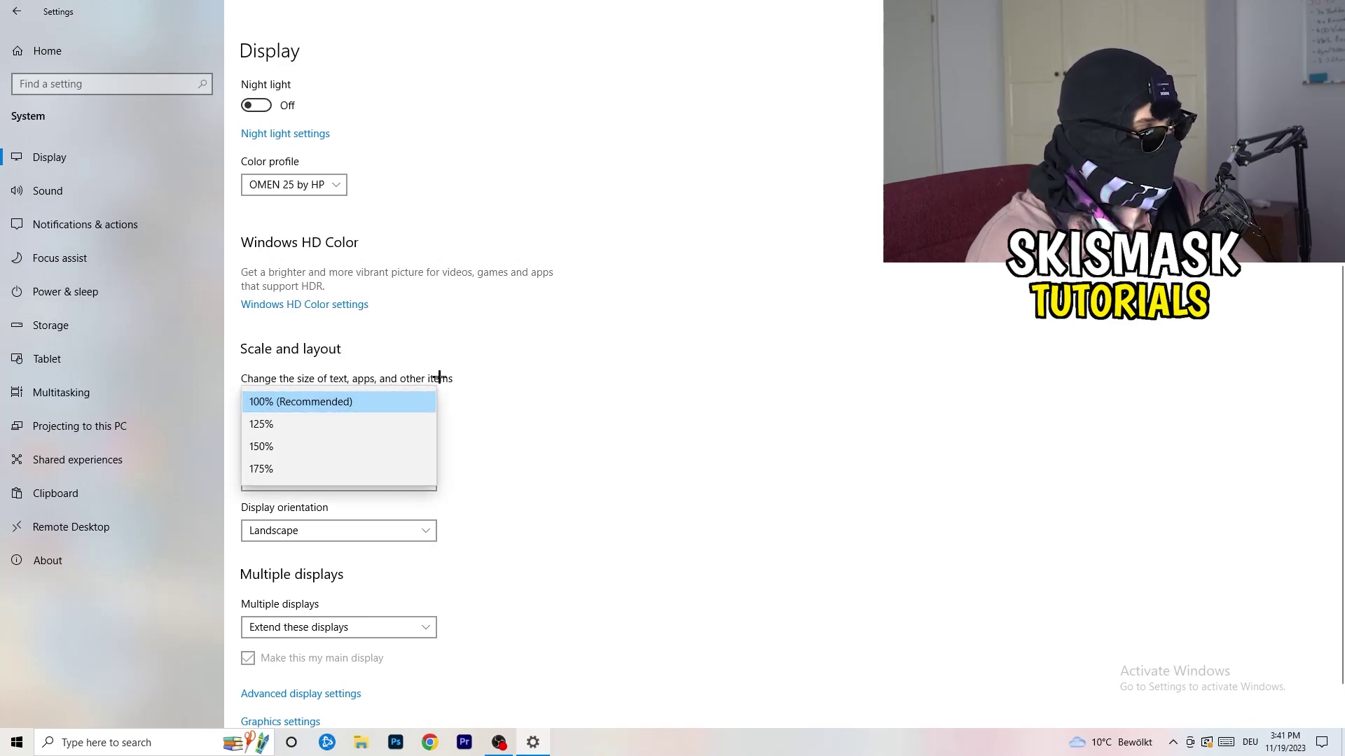
left_click(475, 378)
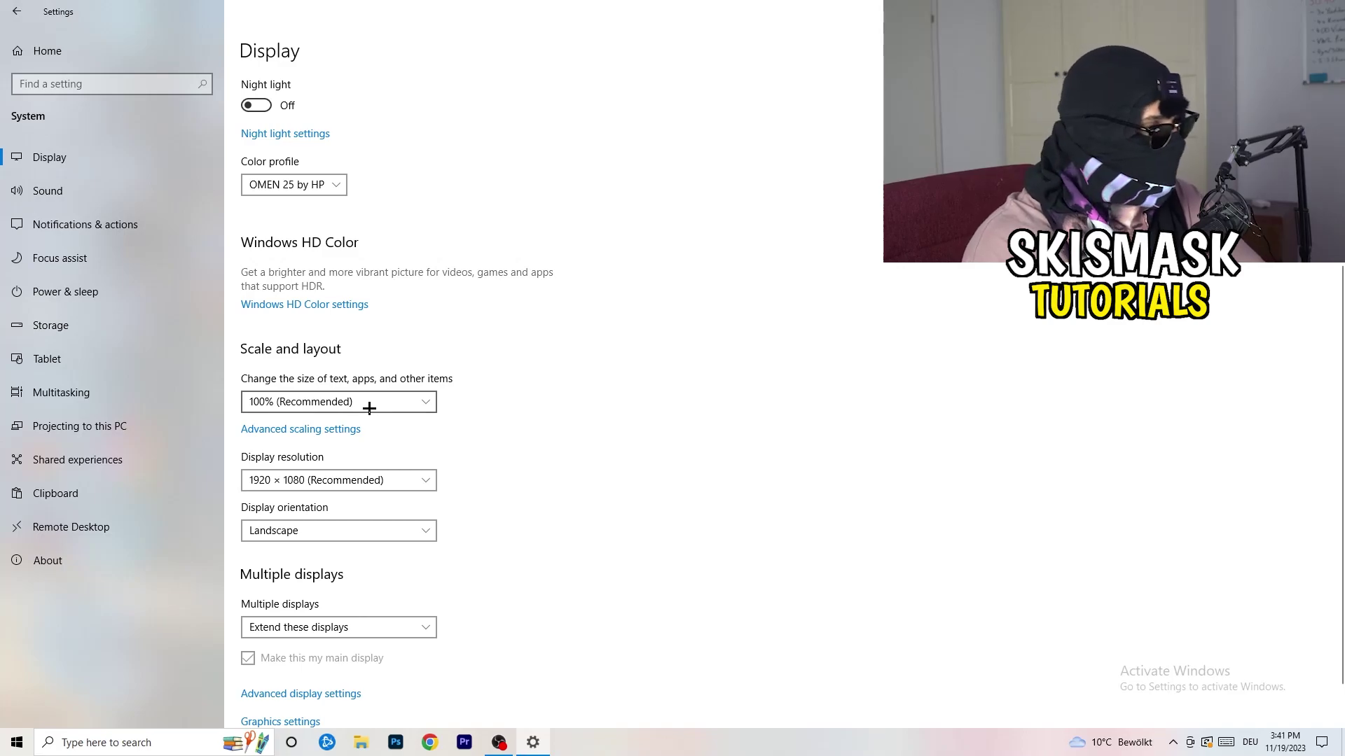
scroll(369, 408, "down", 1)
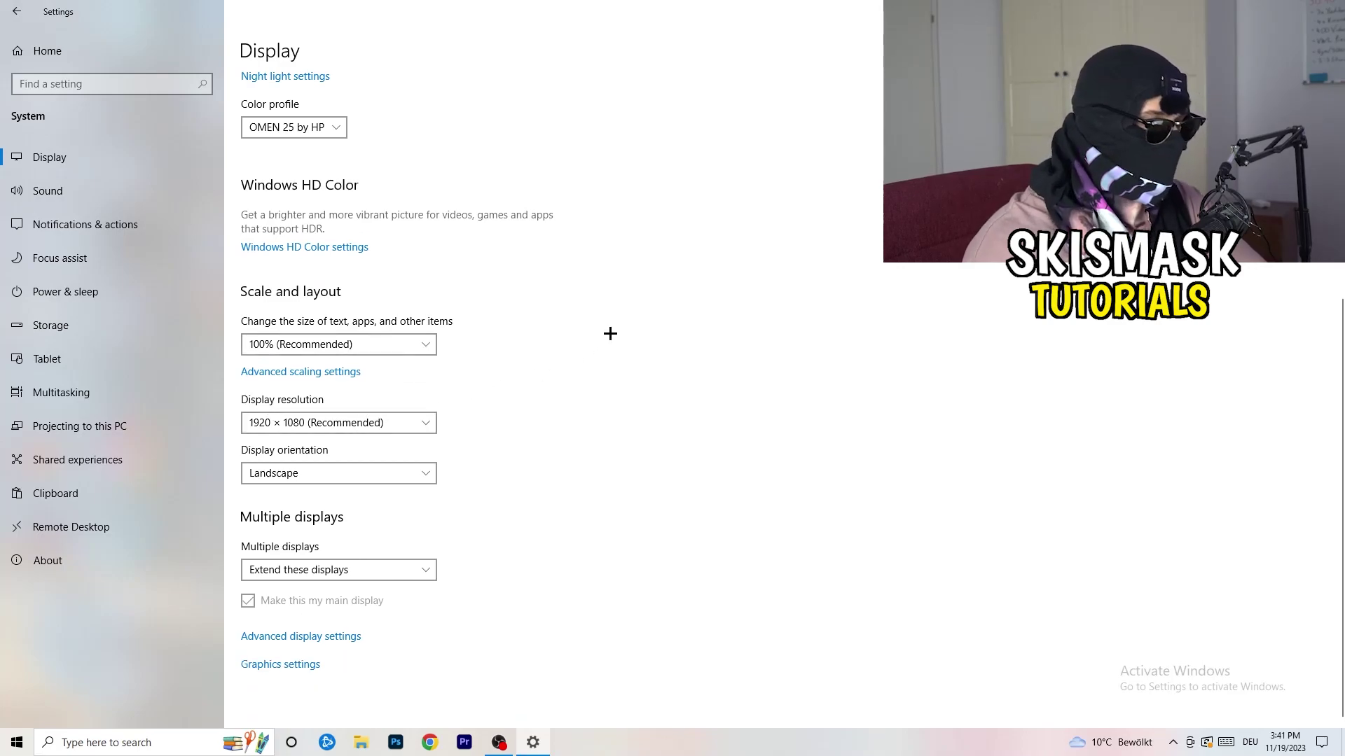
key("alt+Down")
key("Escape")
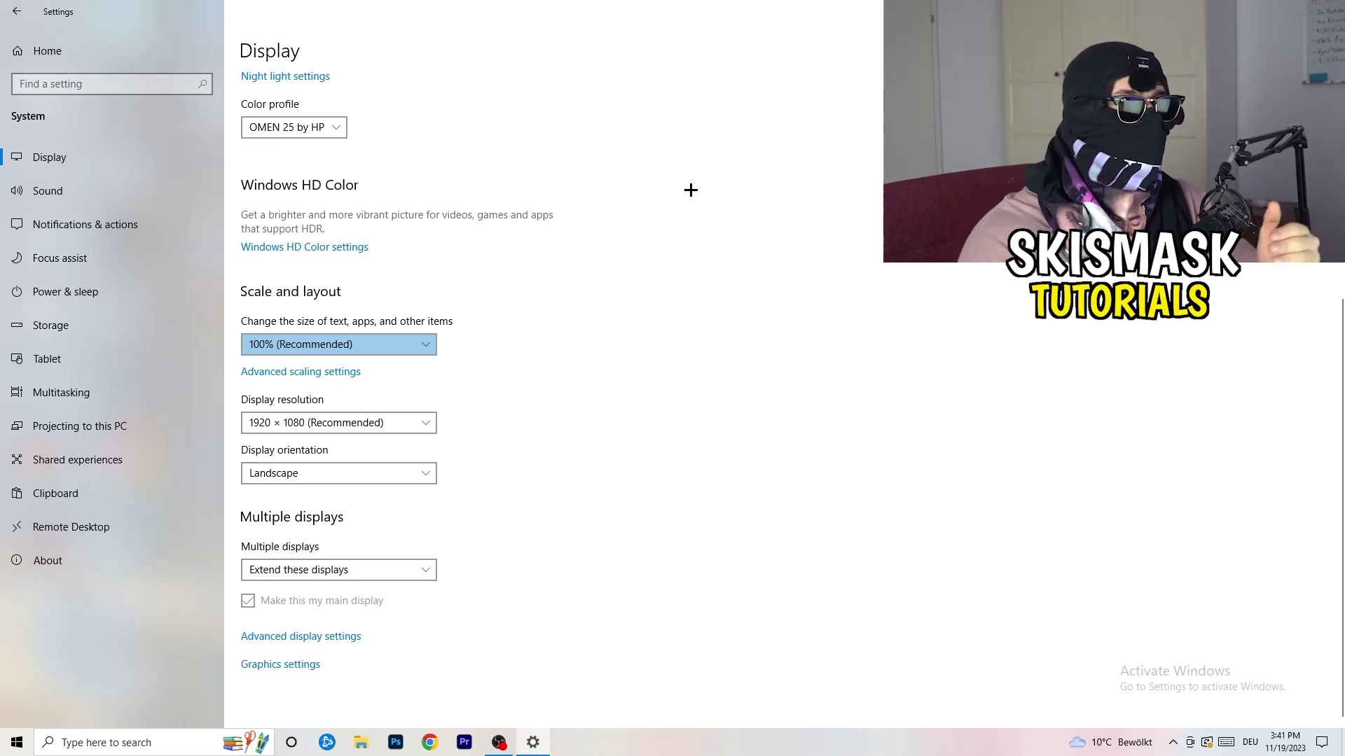
left_click(424, 419)
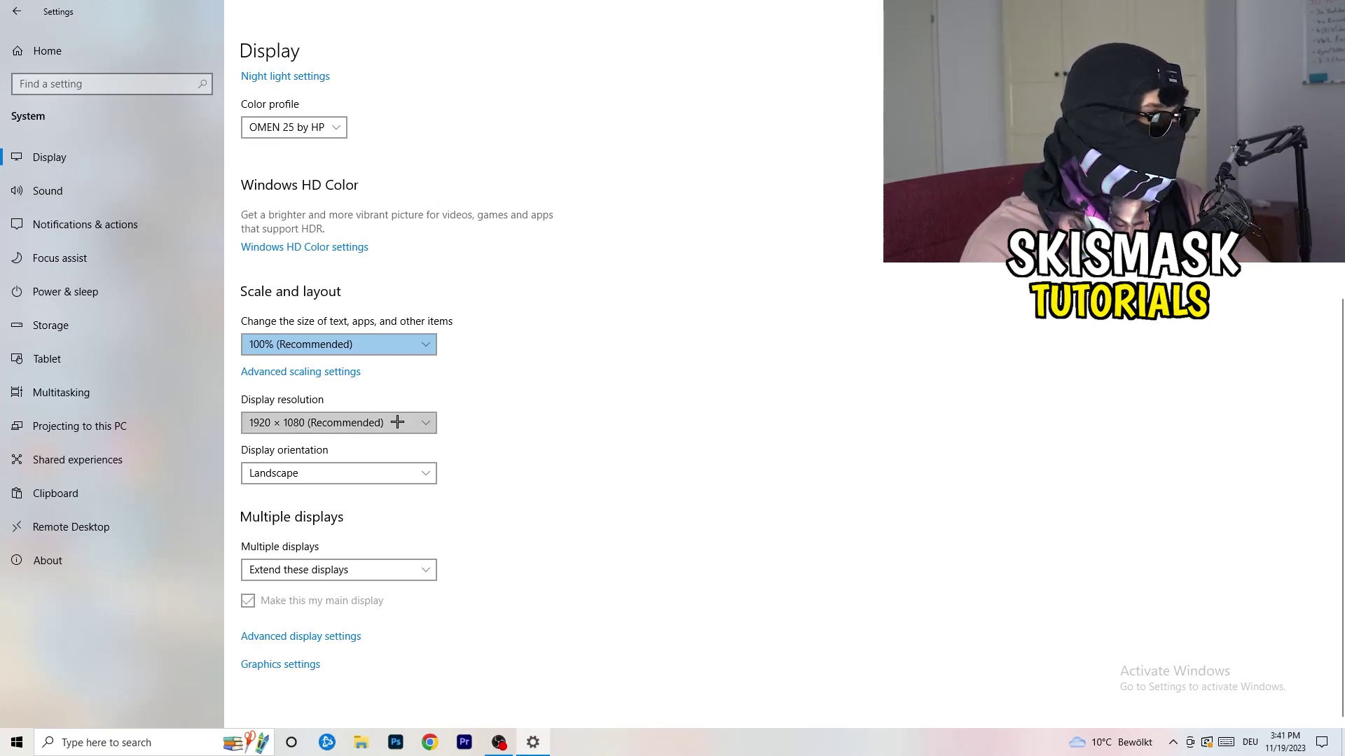
left_click(486, 397)
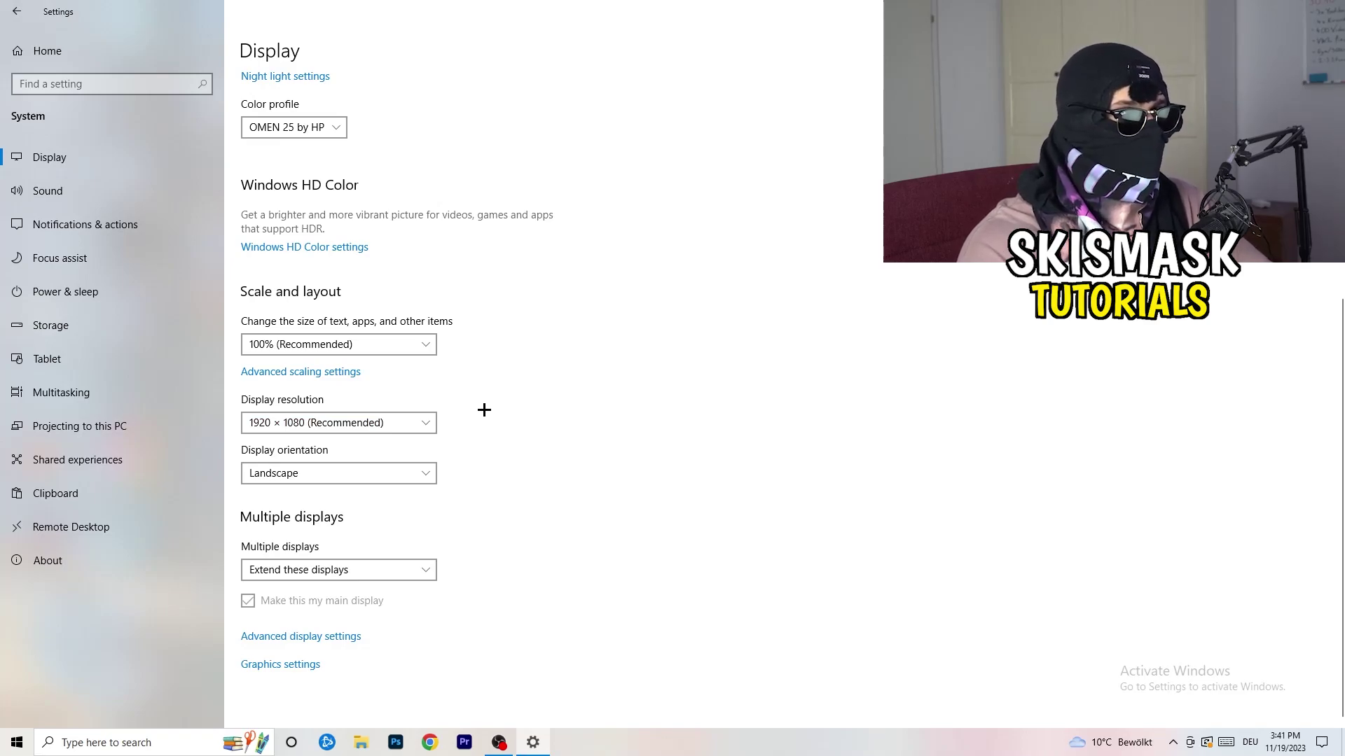
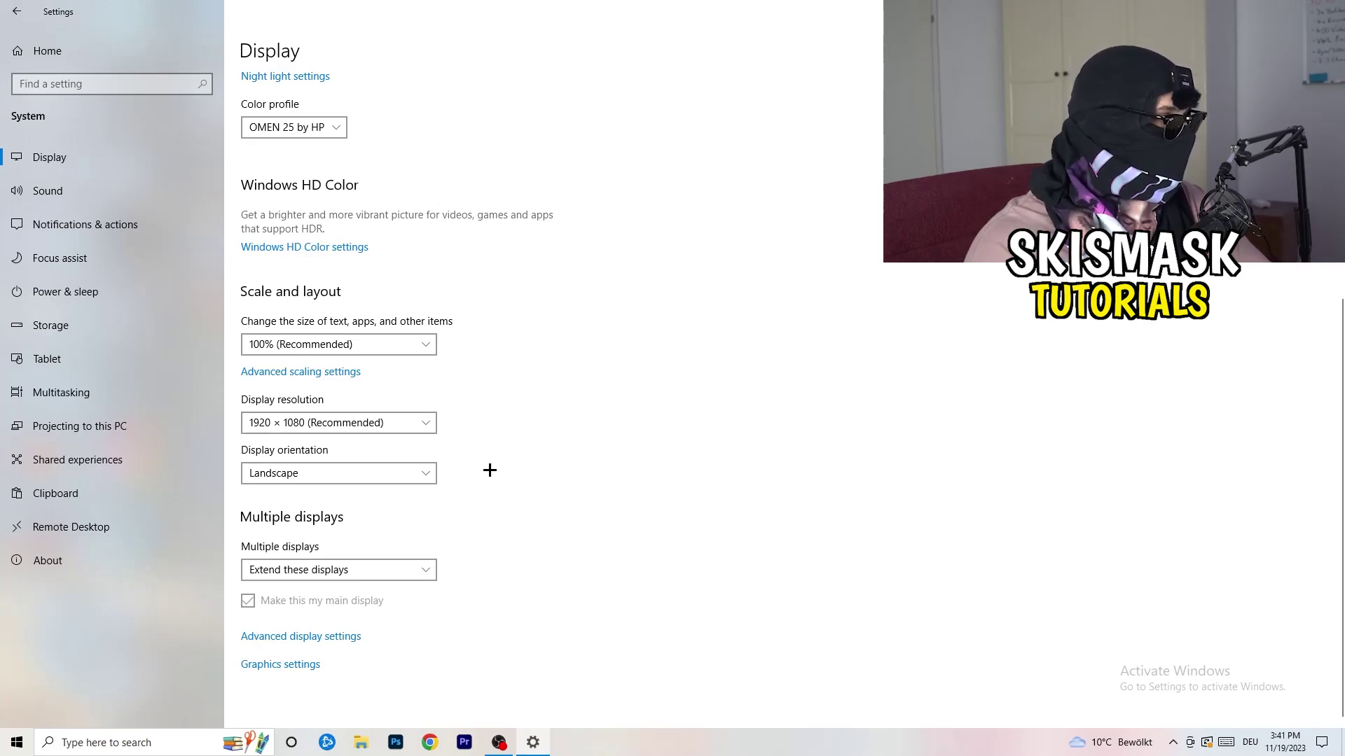
- Open the Storage Sense configuration and turn off deletion of temporary files that apps aren't using
left_click(98, 312)
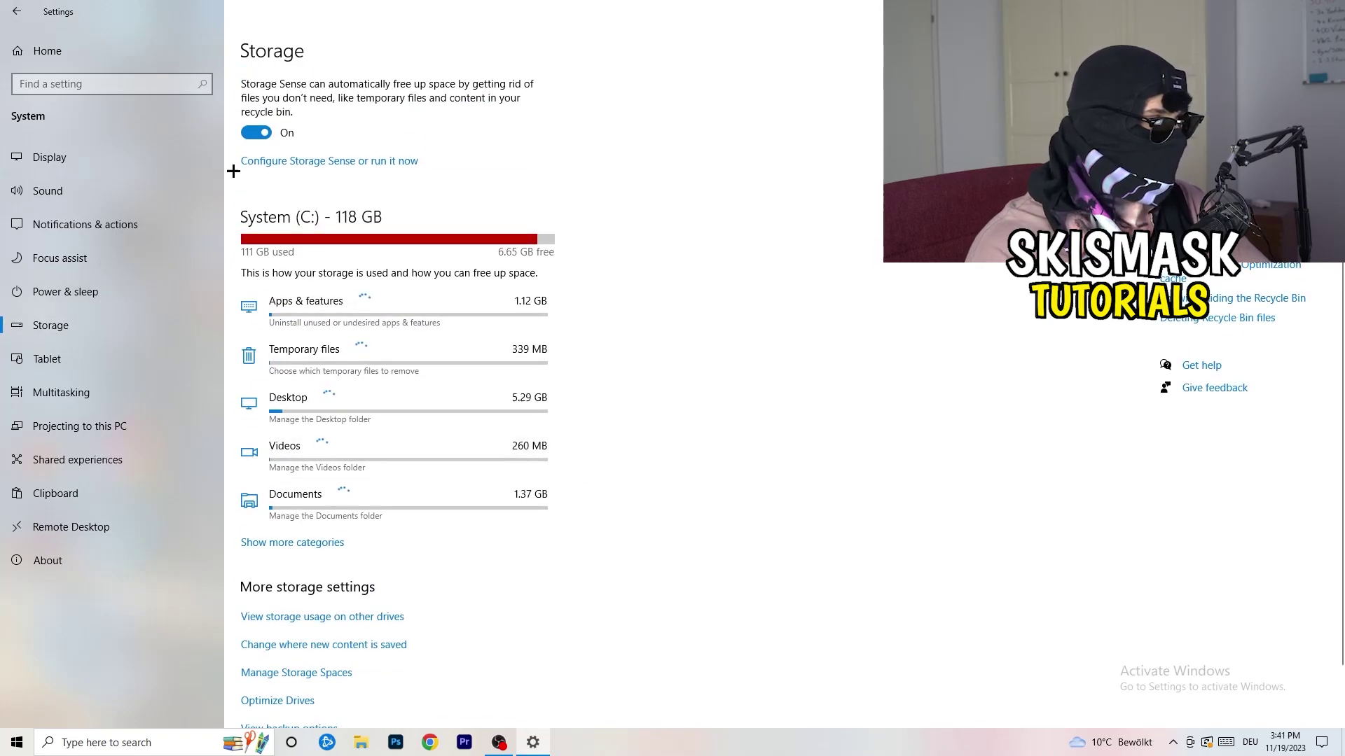
left_click(293, 162)
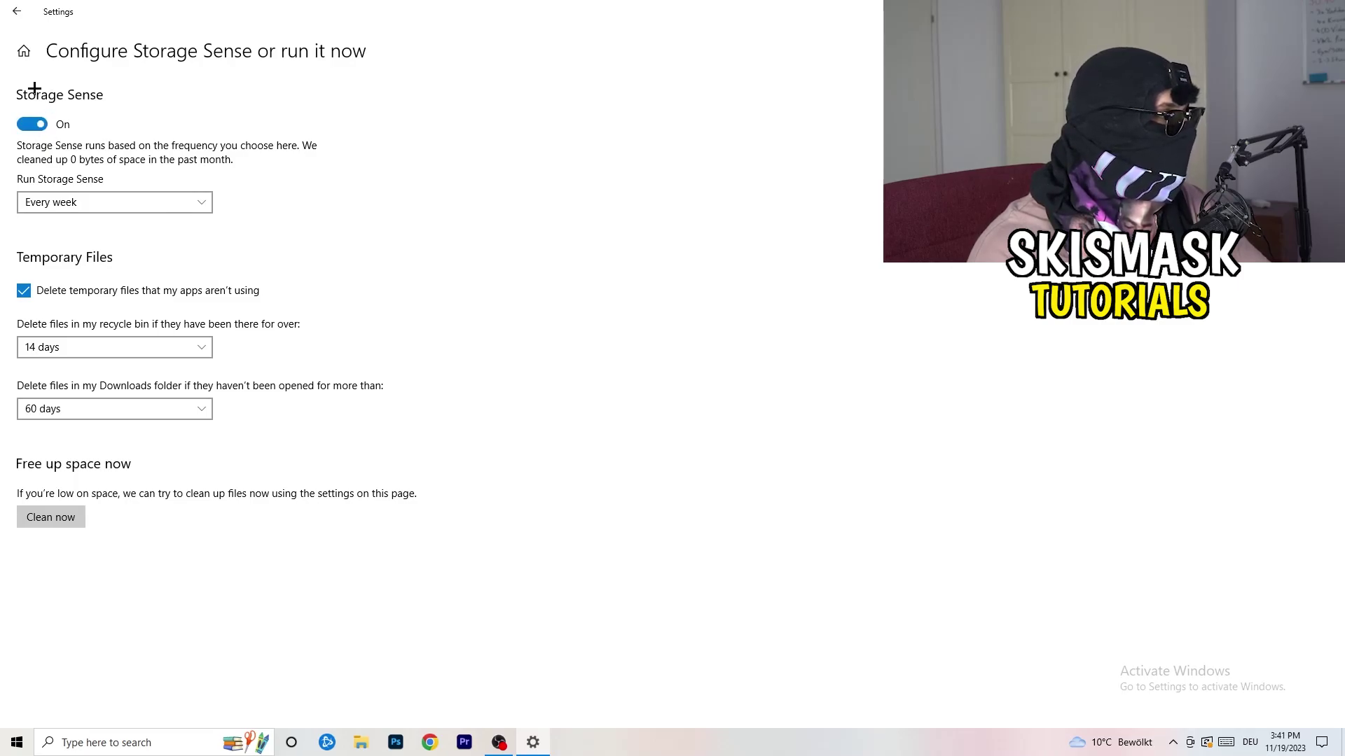
left_click(91, 203)
left_click(354, 175)
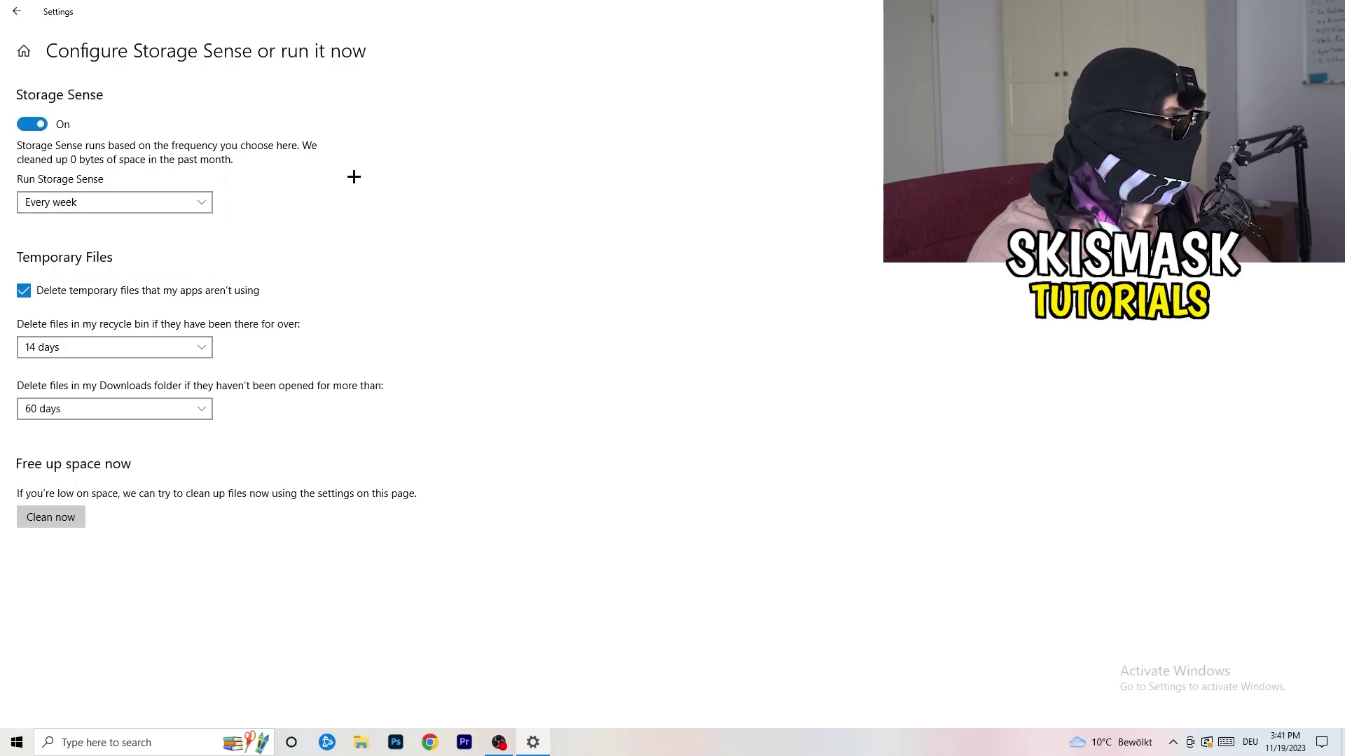
left_click(116, 296)
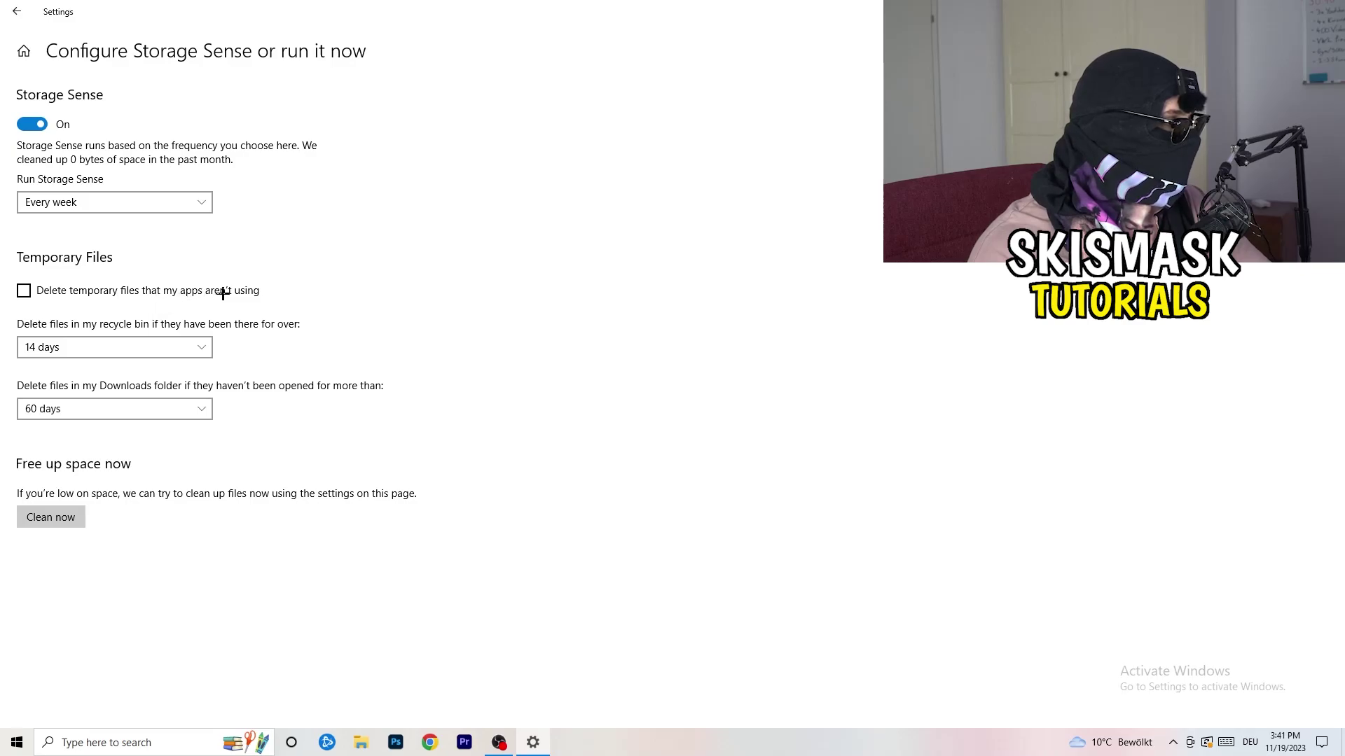
- Check the interval options for deleting recycle bin files, keeping 14 days, and leave the Storage Sense configuration
left_click(81, 343)
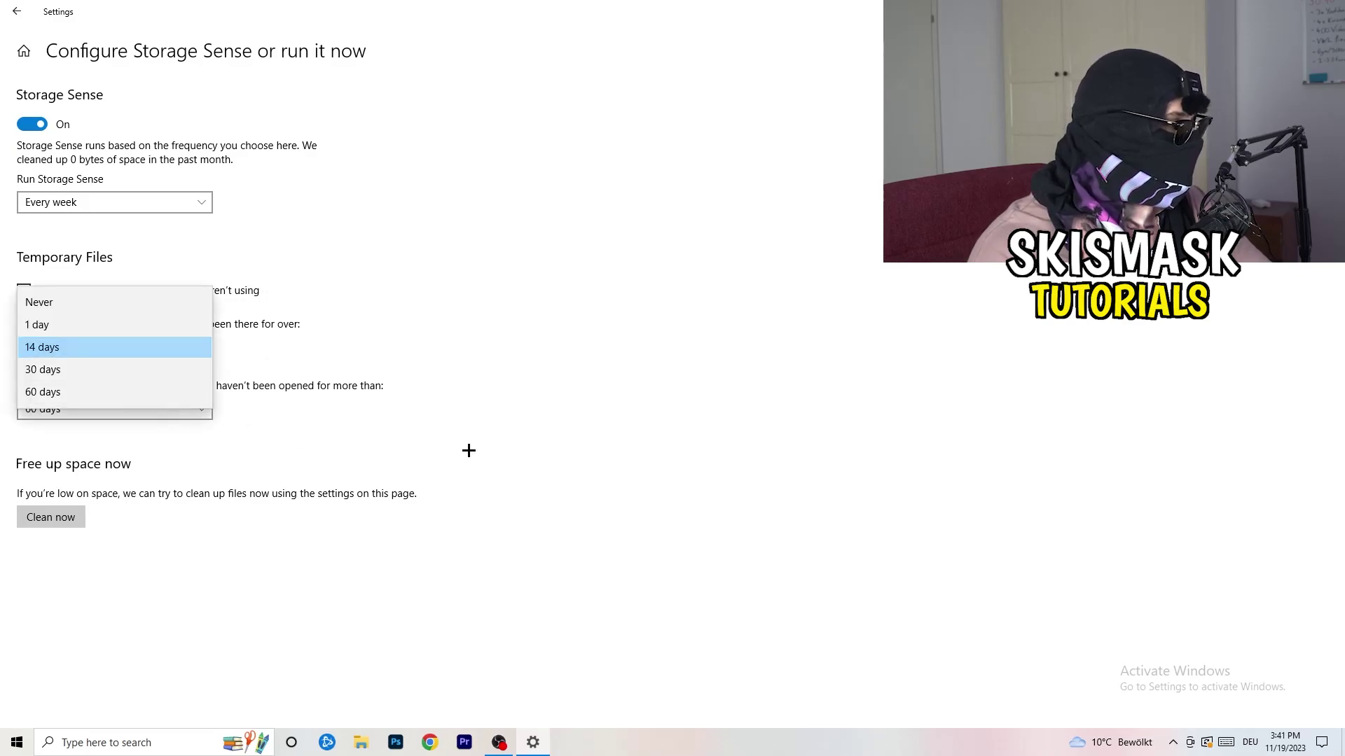
left_click(236, 432)
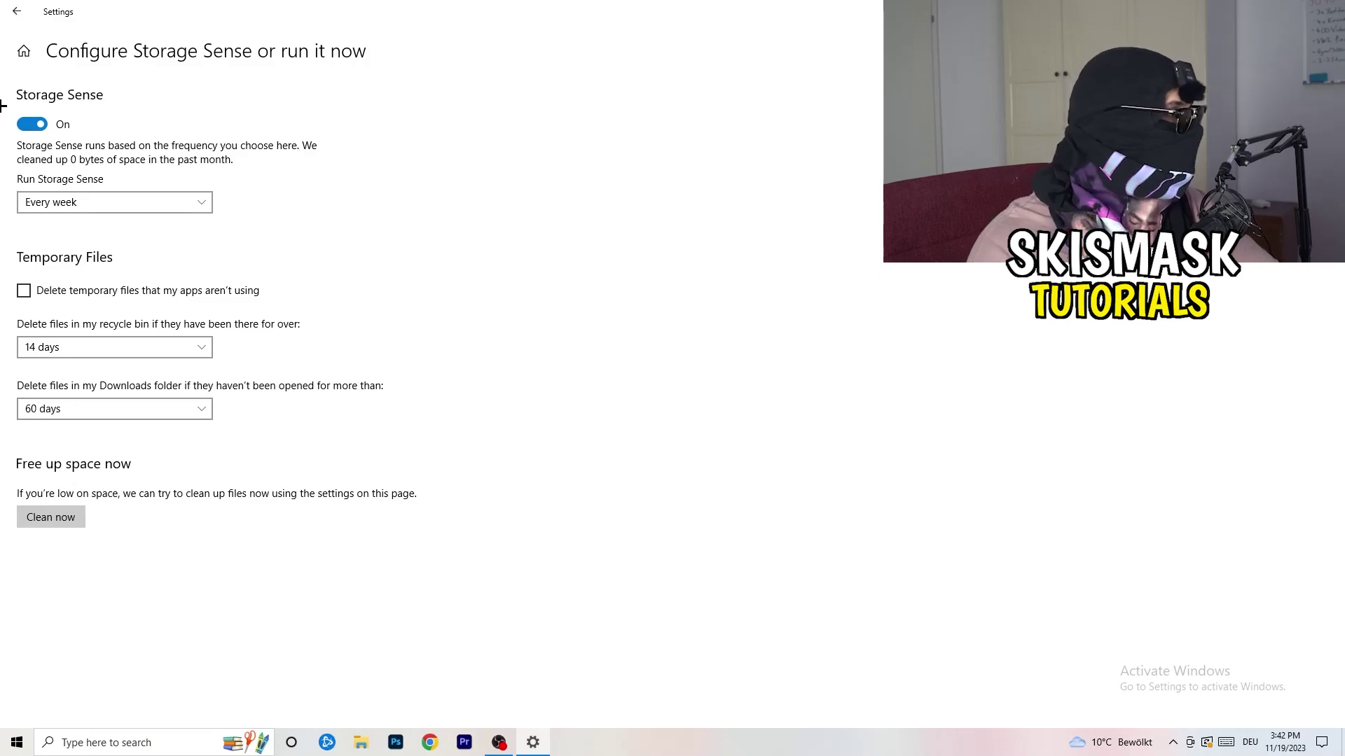
left_click(16, 11)
- Open the Power & sleep settings, review the preferred and additional power plans in Power Options, and close both windows
left_click(156, 301)
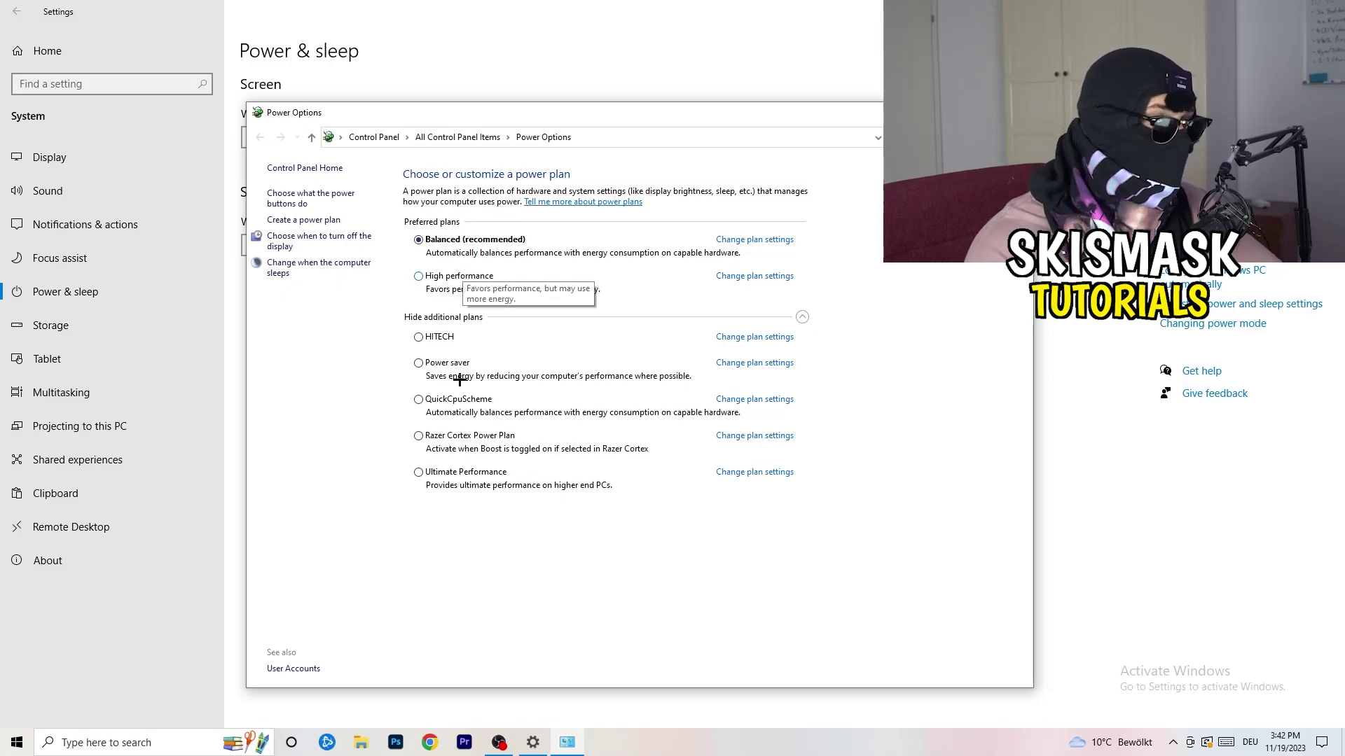
left_click(803, 318)
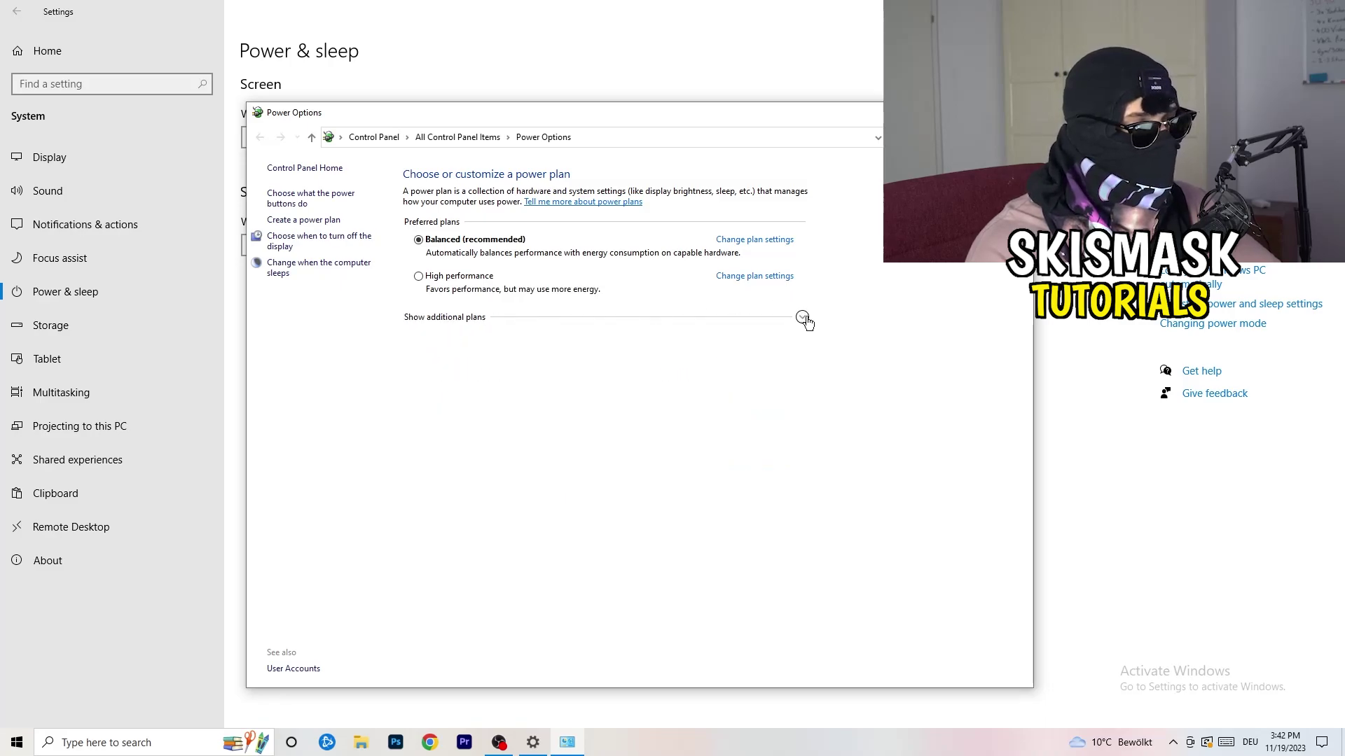
left_click(804, 319)
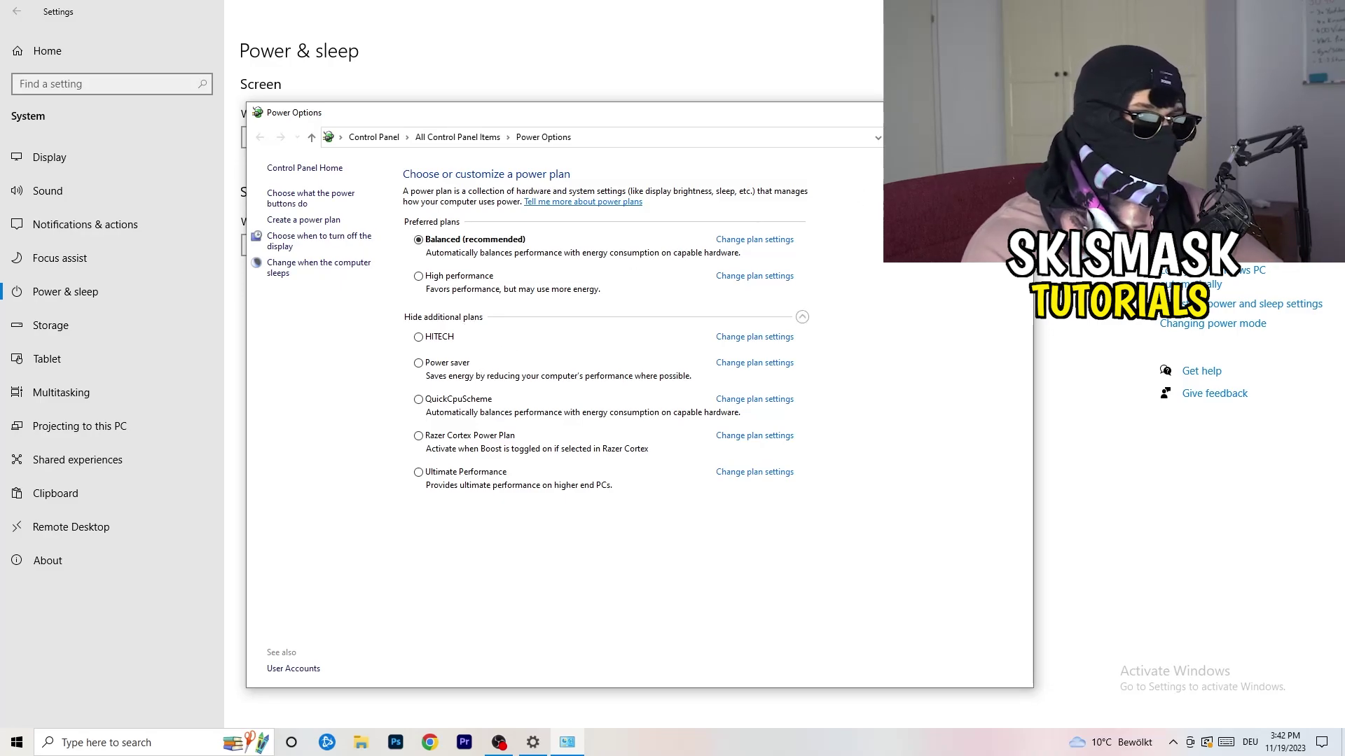
key("alt+F4")
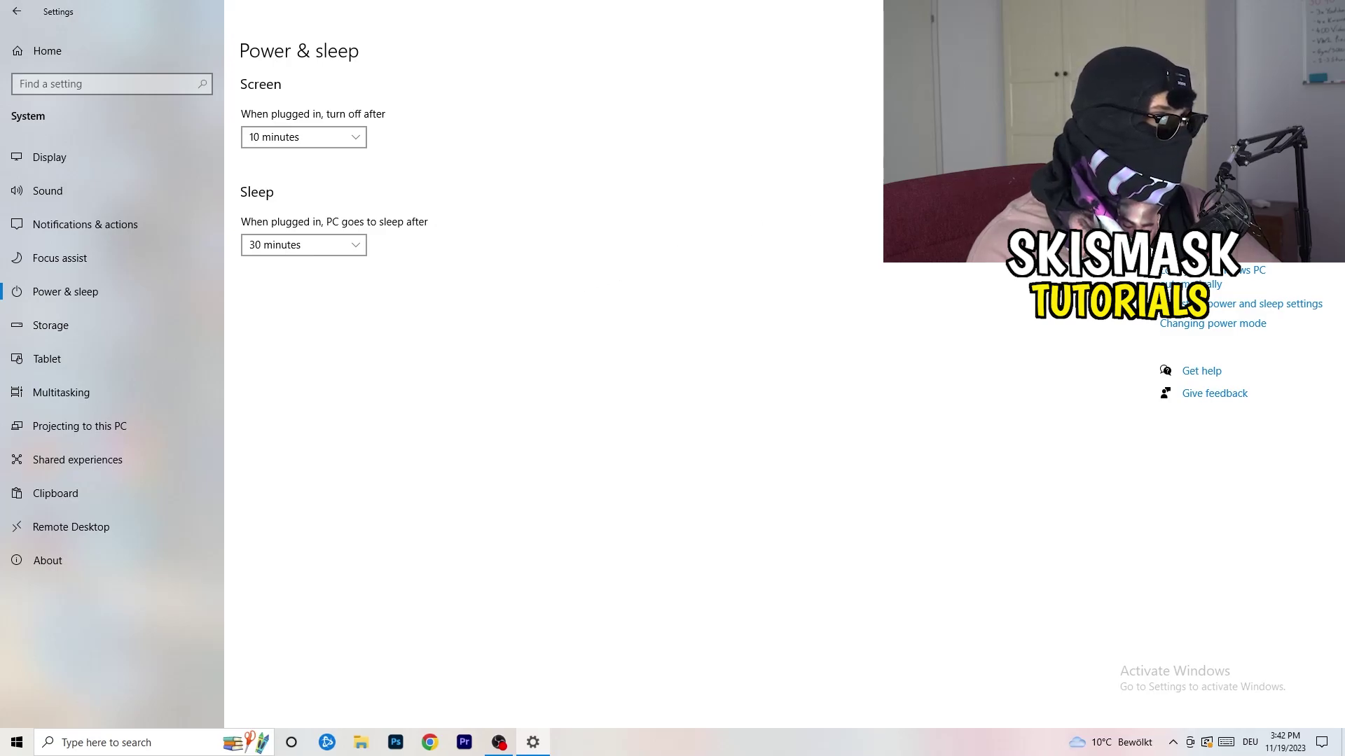
left_click(1326, 11)
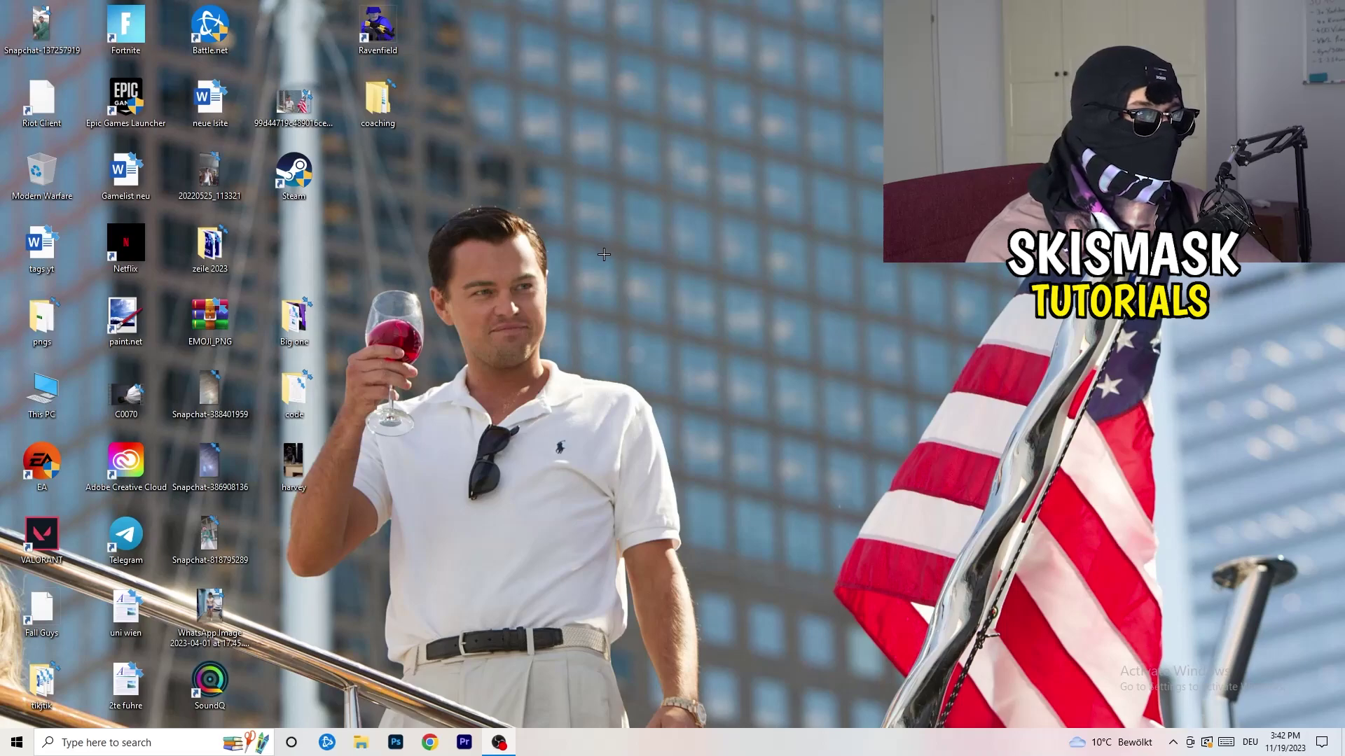
- Move the Steam shortcut to an empty area of the desktop and open the compatibility settings in its properties
left_click_drag(294, 175, 713, 245)
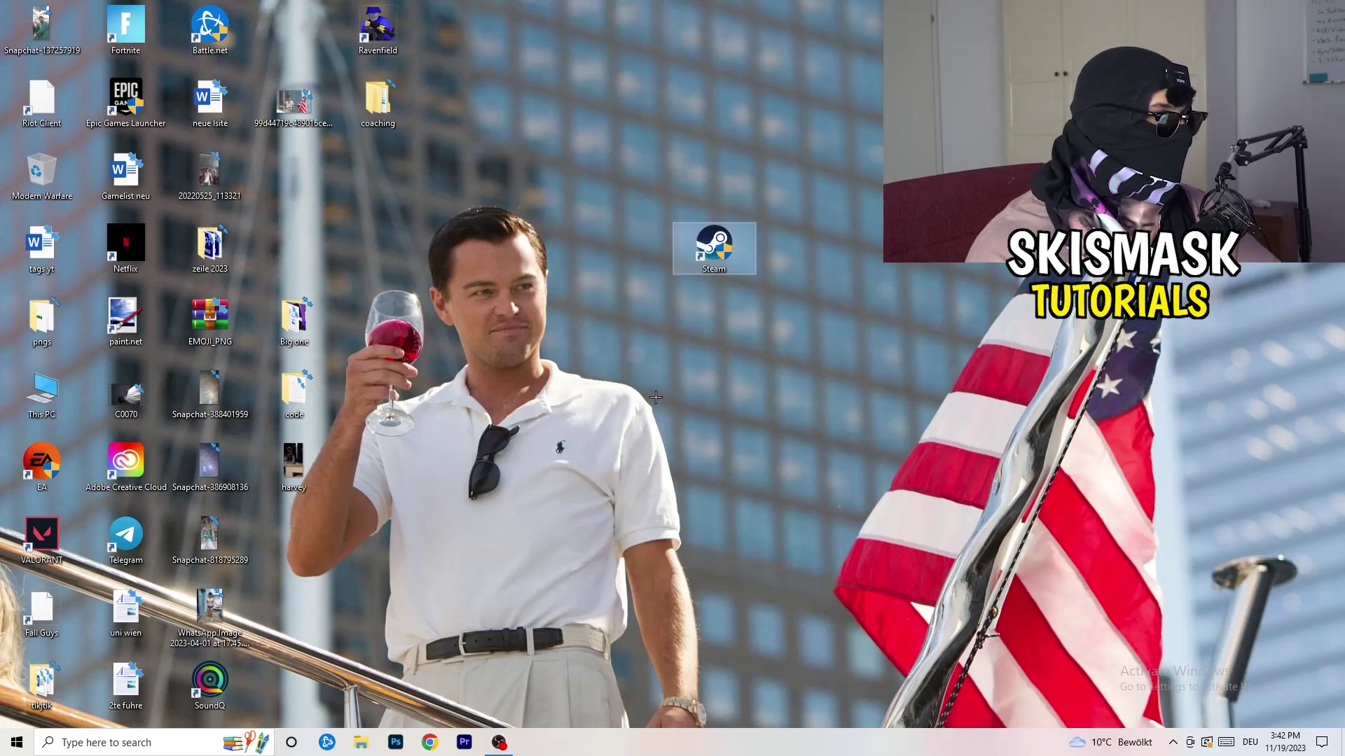
right_click(703, 253)
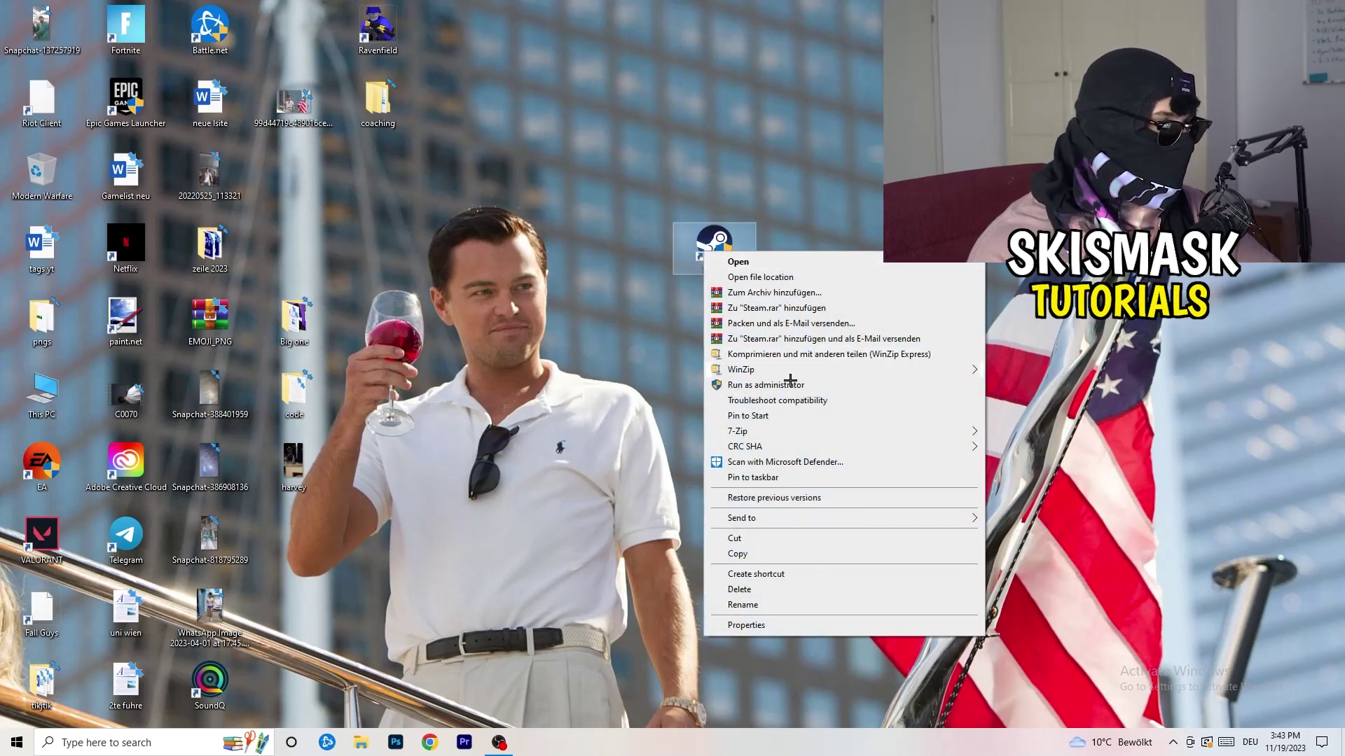
left_click(769, 626)
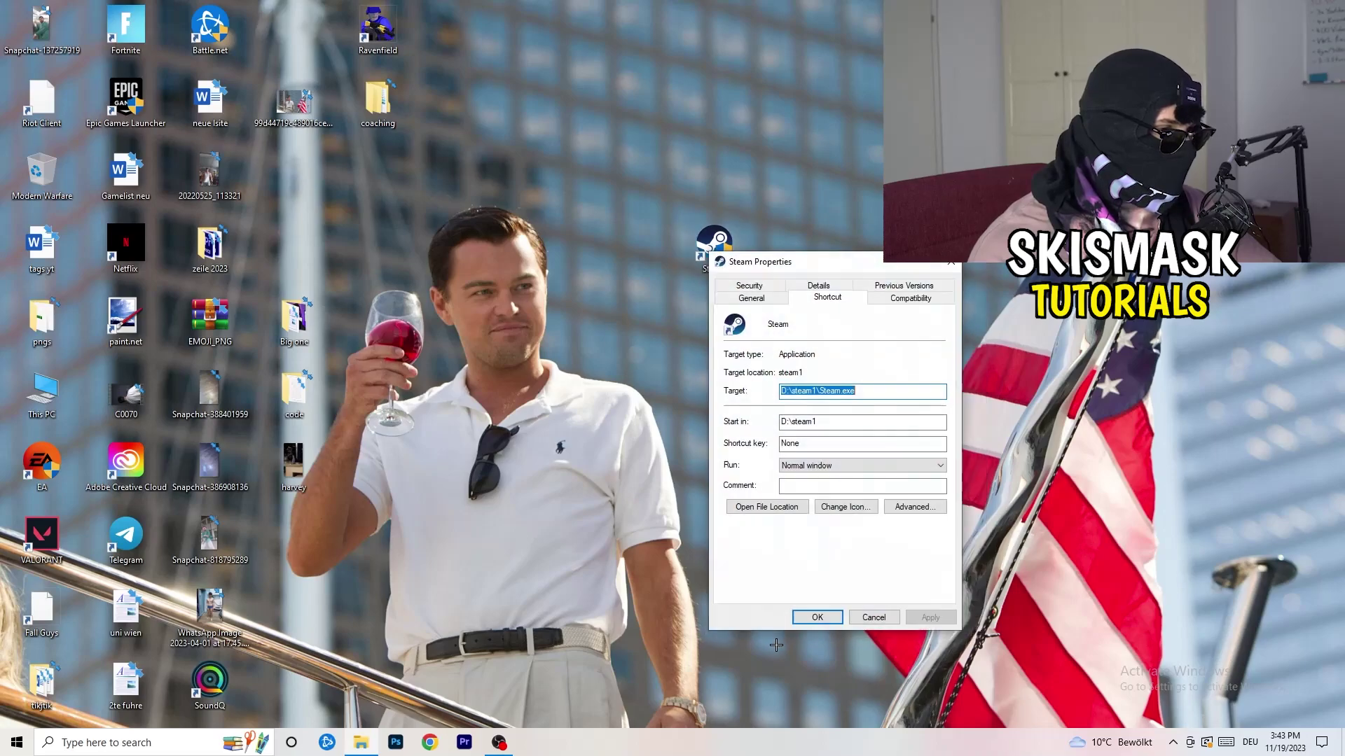
left_click_drag(783, 259, 650, 198)
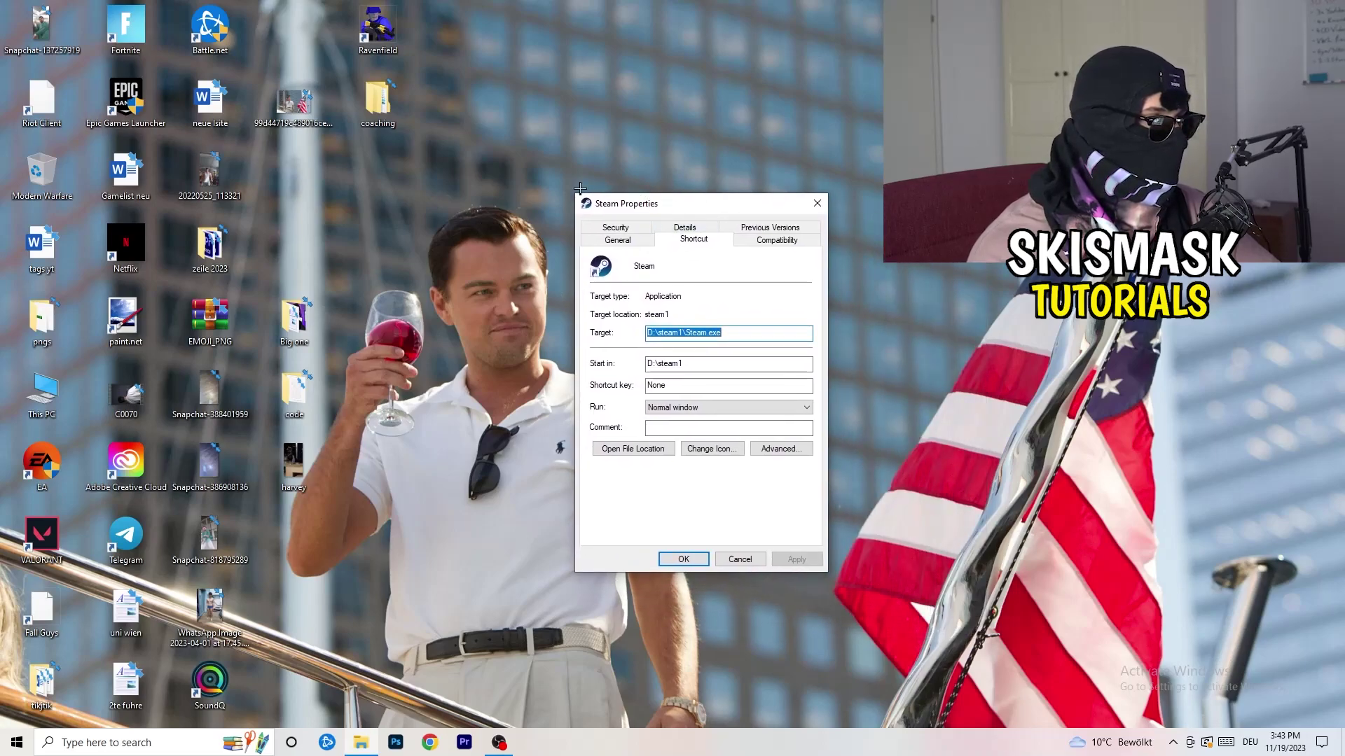
left_click(794, 241)
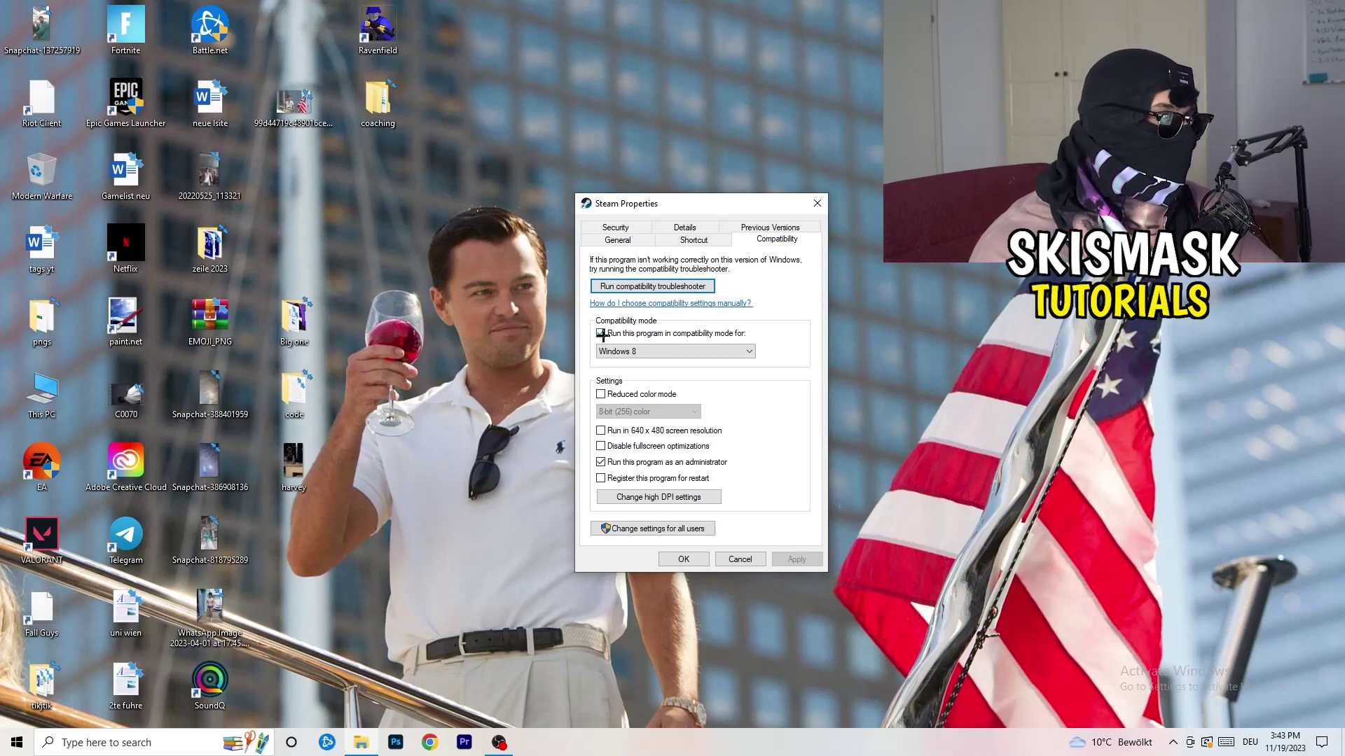
- Set the Steam shortcut to run in compatibility mode for Windows 8, apply the settings and close its properties
left_click(726, 332)
left_click(666, 335)
left_click(663, 354)
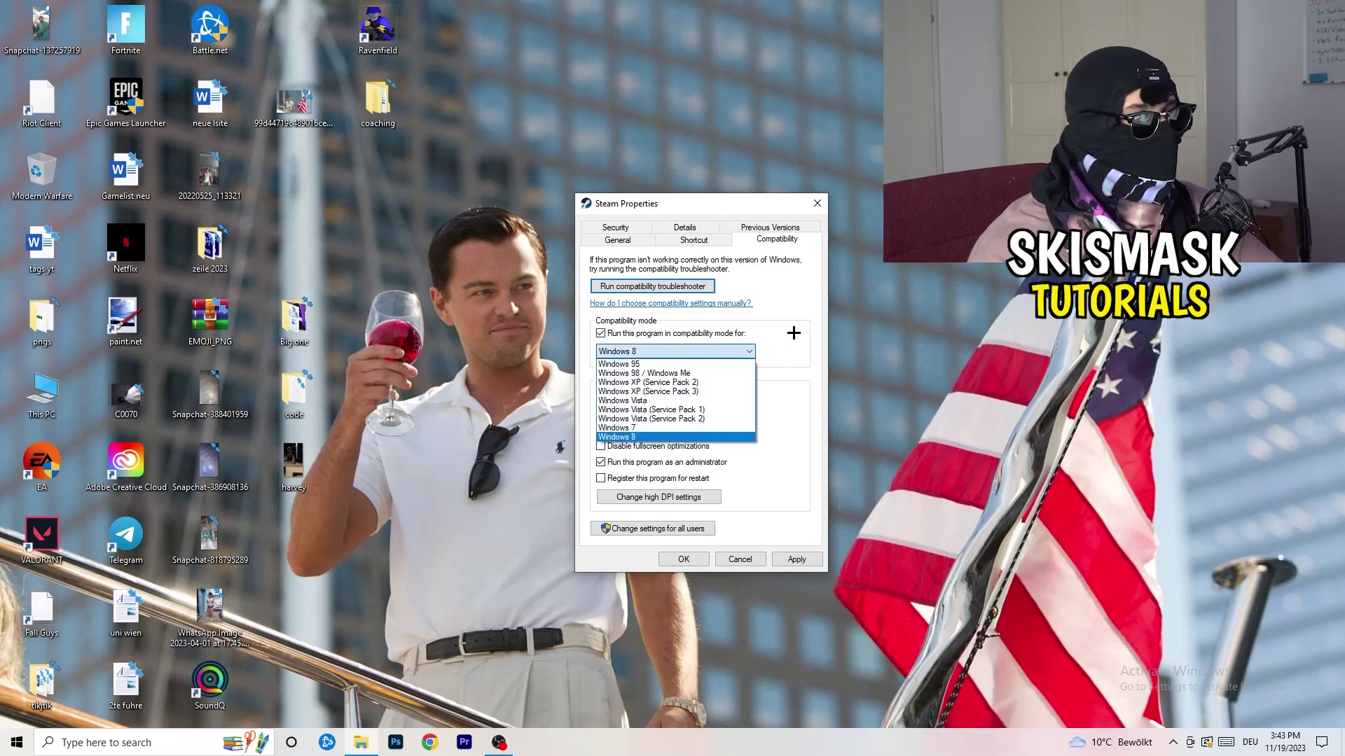
left_click(799, 306)
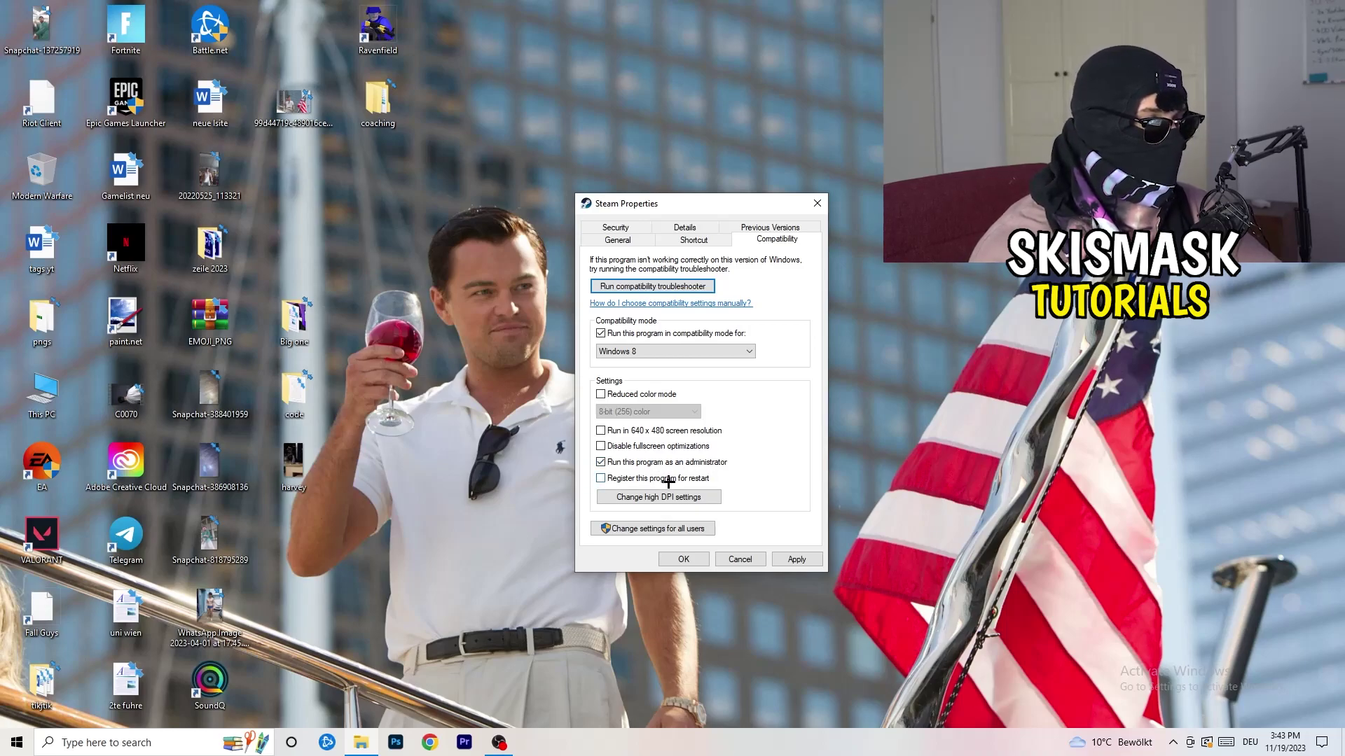
left_click(785, 559)
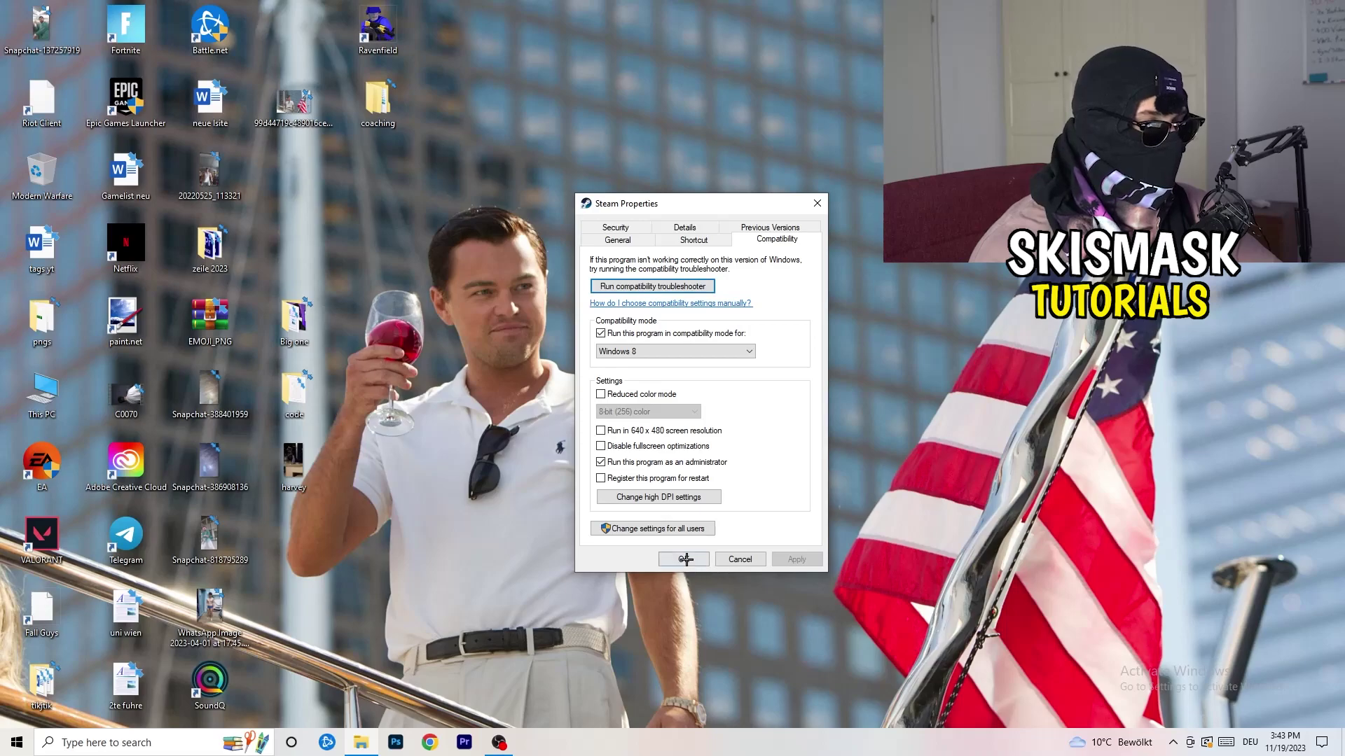
left_click(685, 559)
- Put the Steam shortcut back in its original place among the other desktop icons
left_click_drag(732, 259, 766, 239)
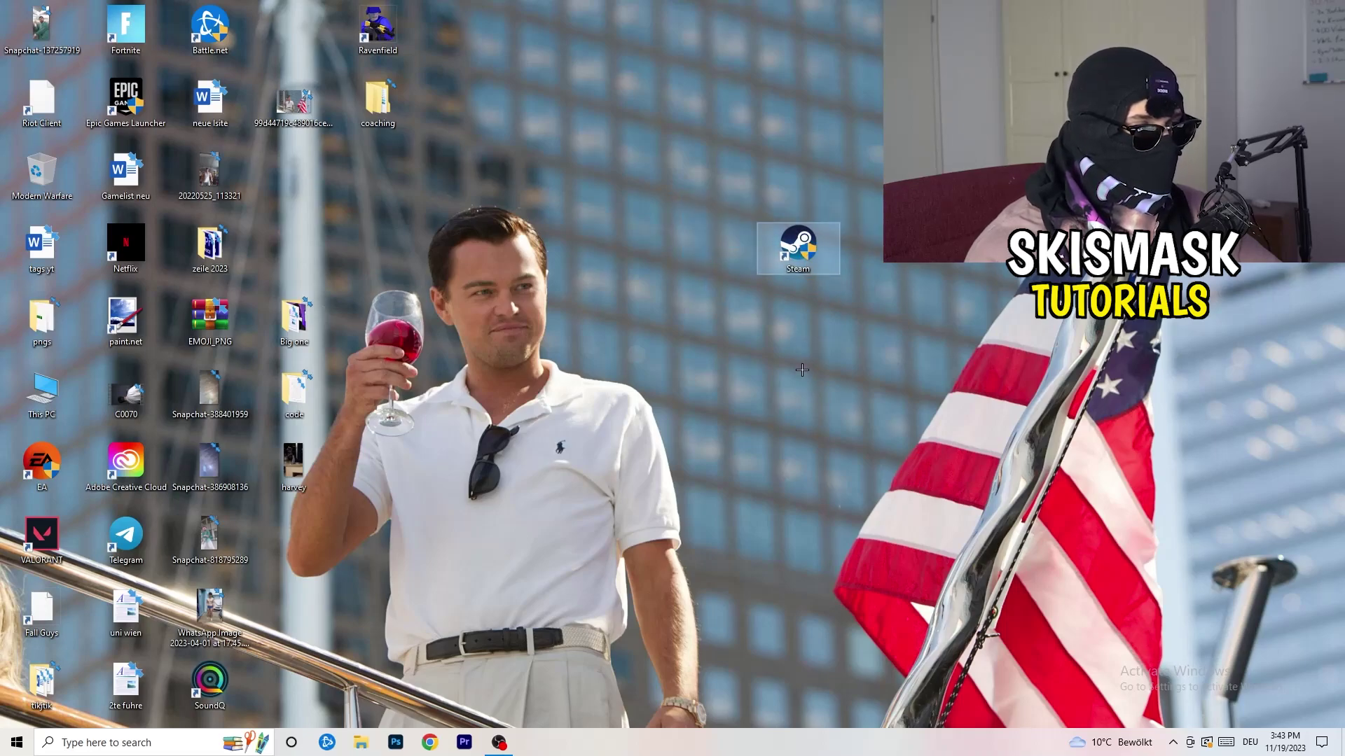
left_click(814, 428)
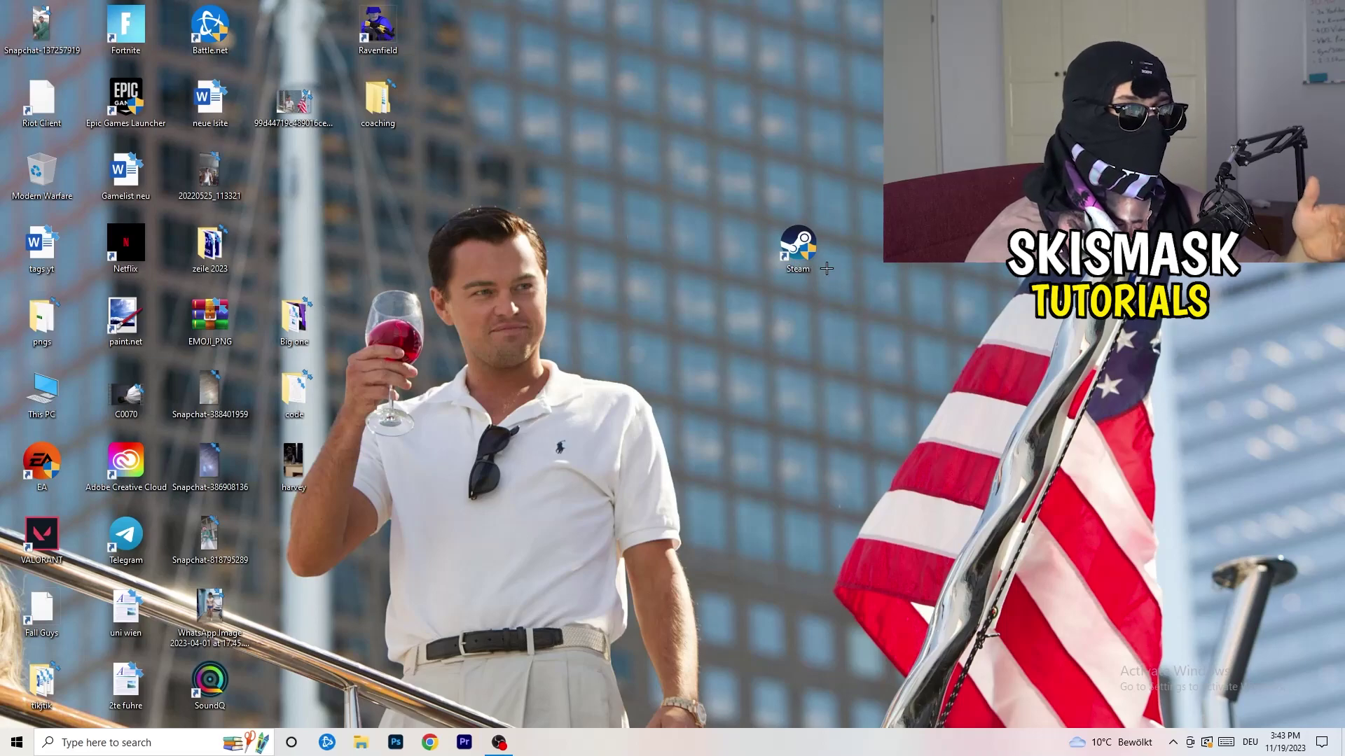
right_click(796, 244)
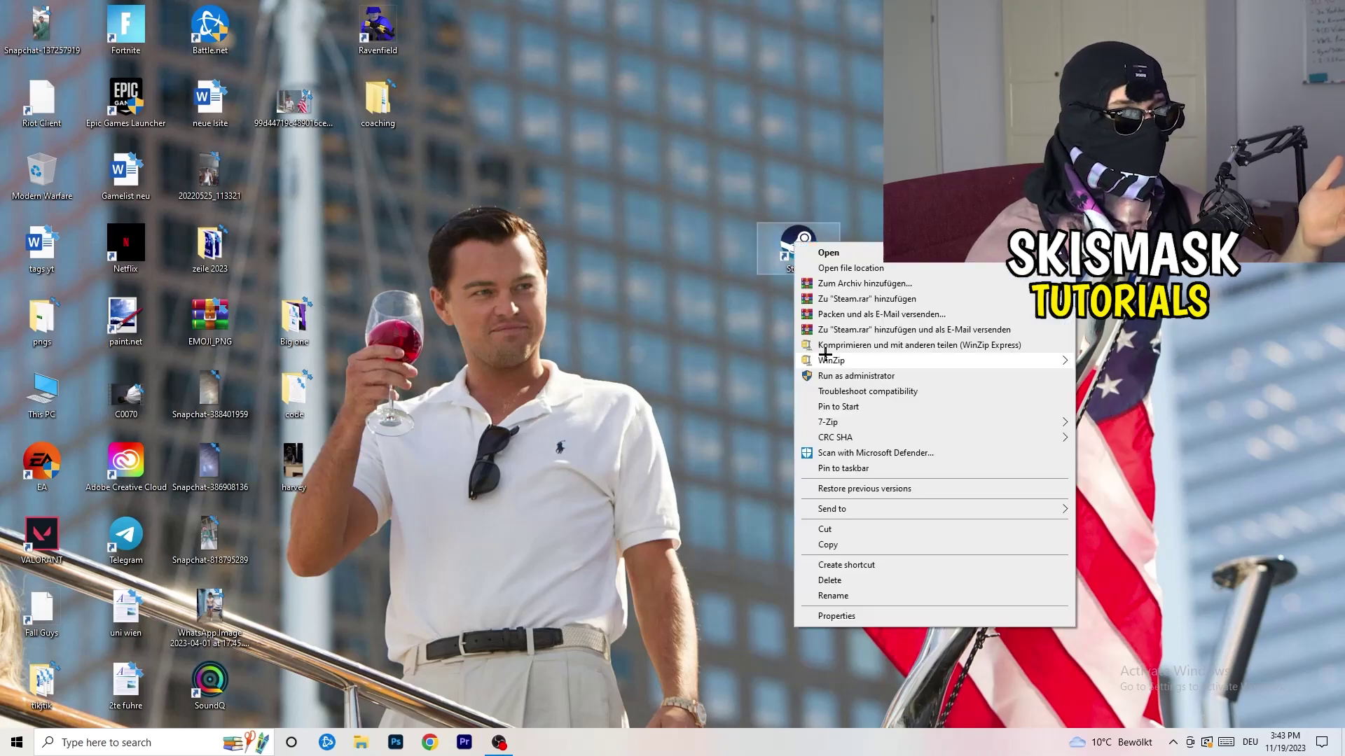
left_click(635, 298)
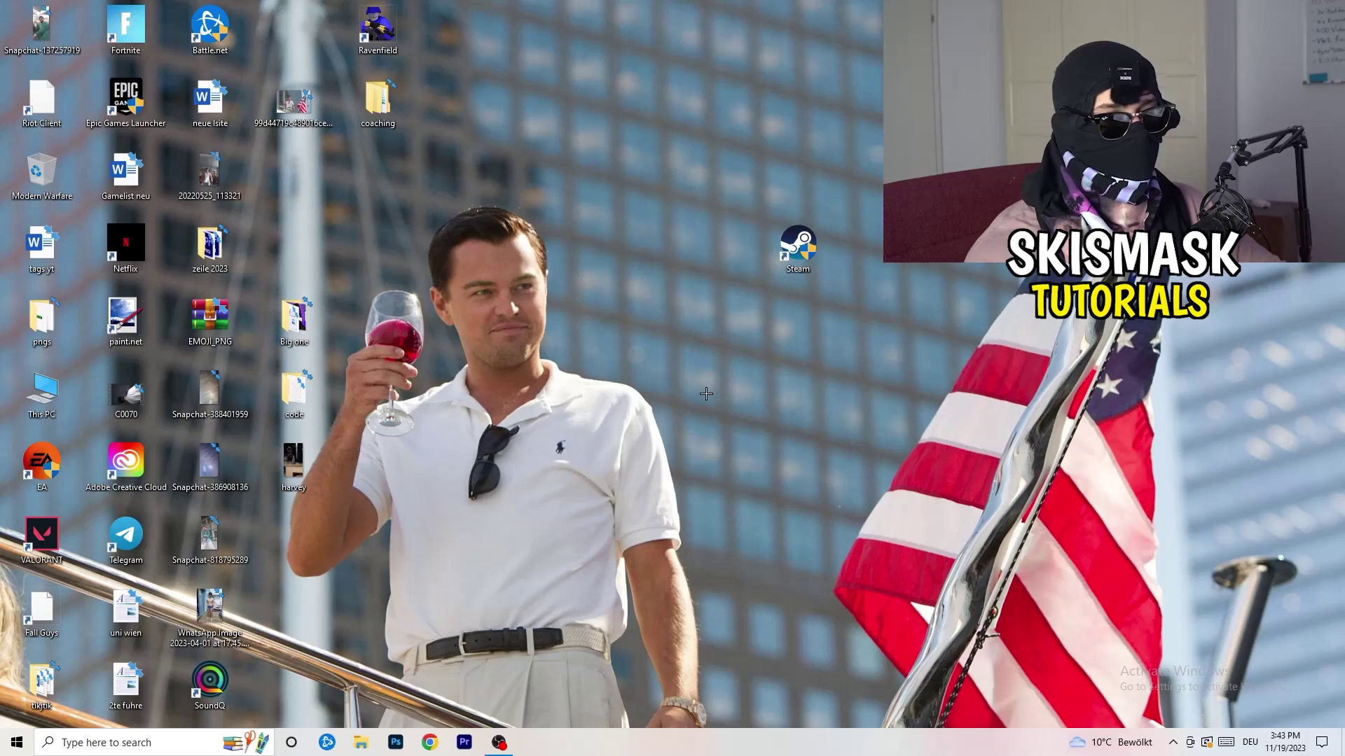
left_click_drag(796, 245, 322, 175)
left_click(549, 161)
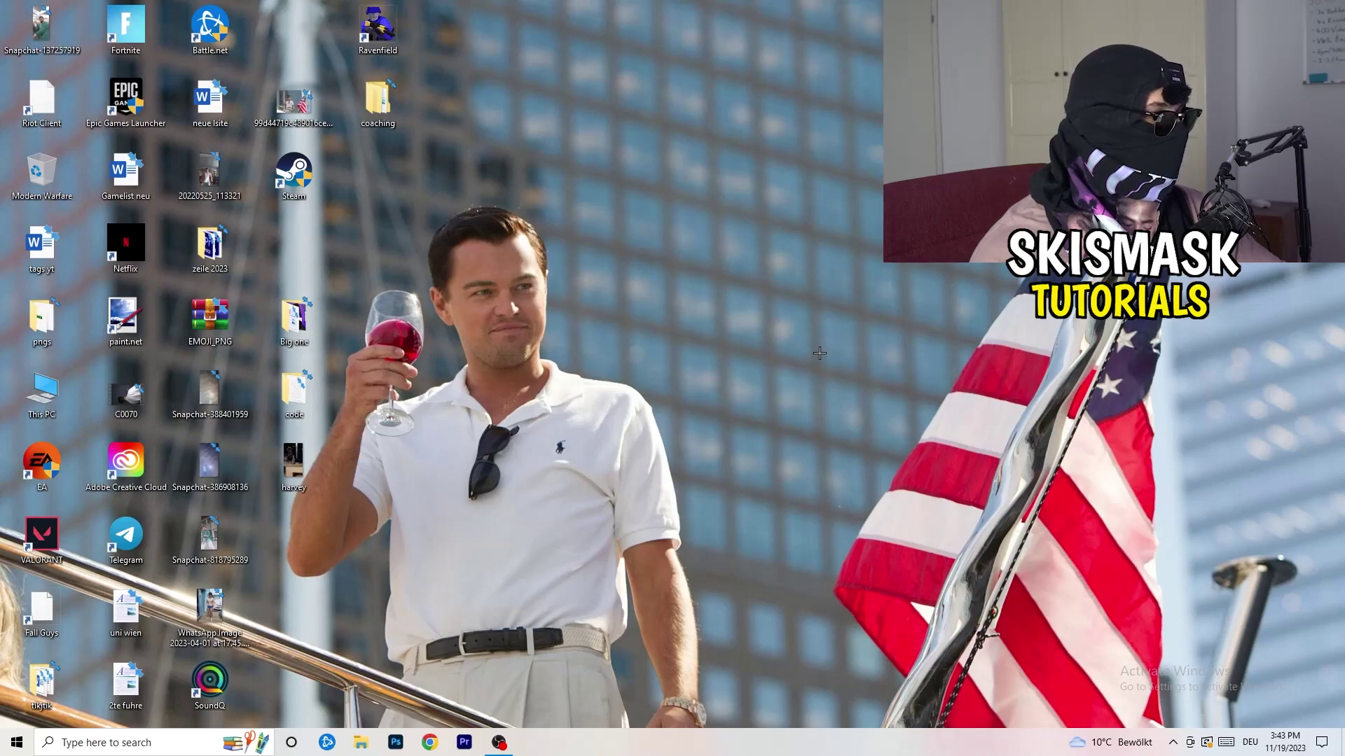
- Open the Gaming section of Windows Settings and review the background recording, audio and video options under Captures, plus Game Mode
left_click(17, 742)
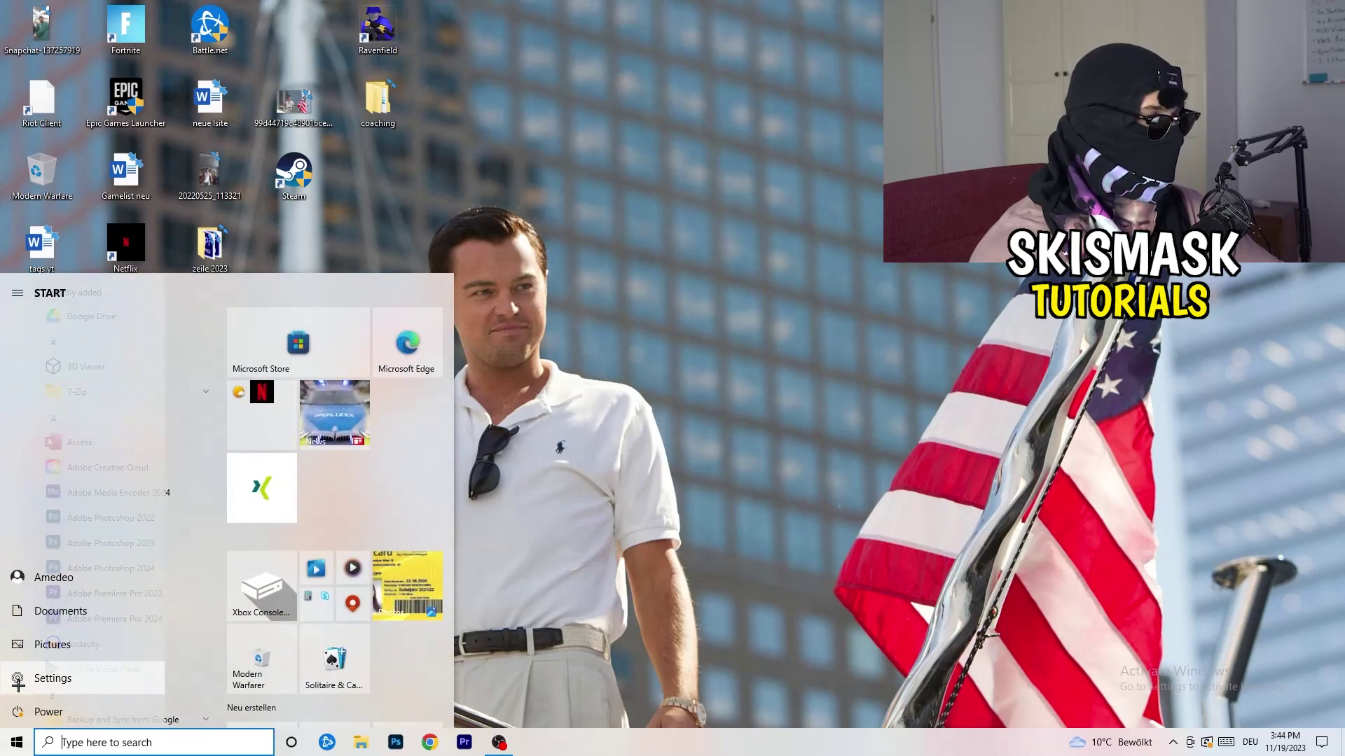
left_click(19, 680)
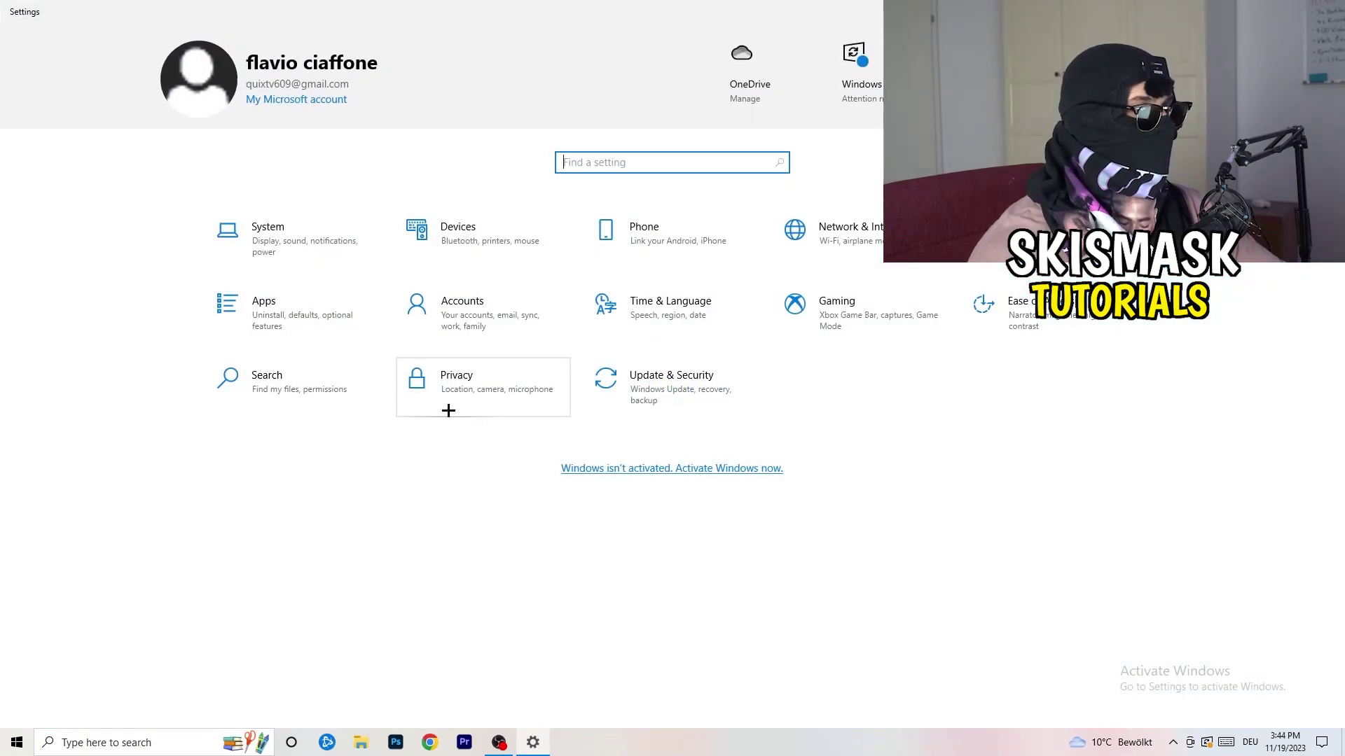
left_click(791, 302)
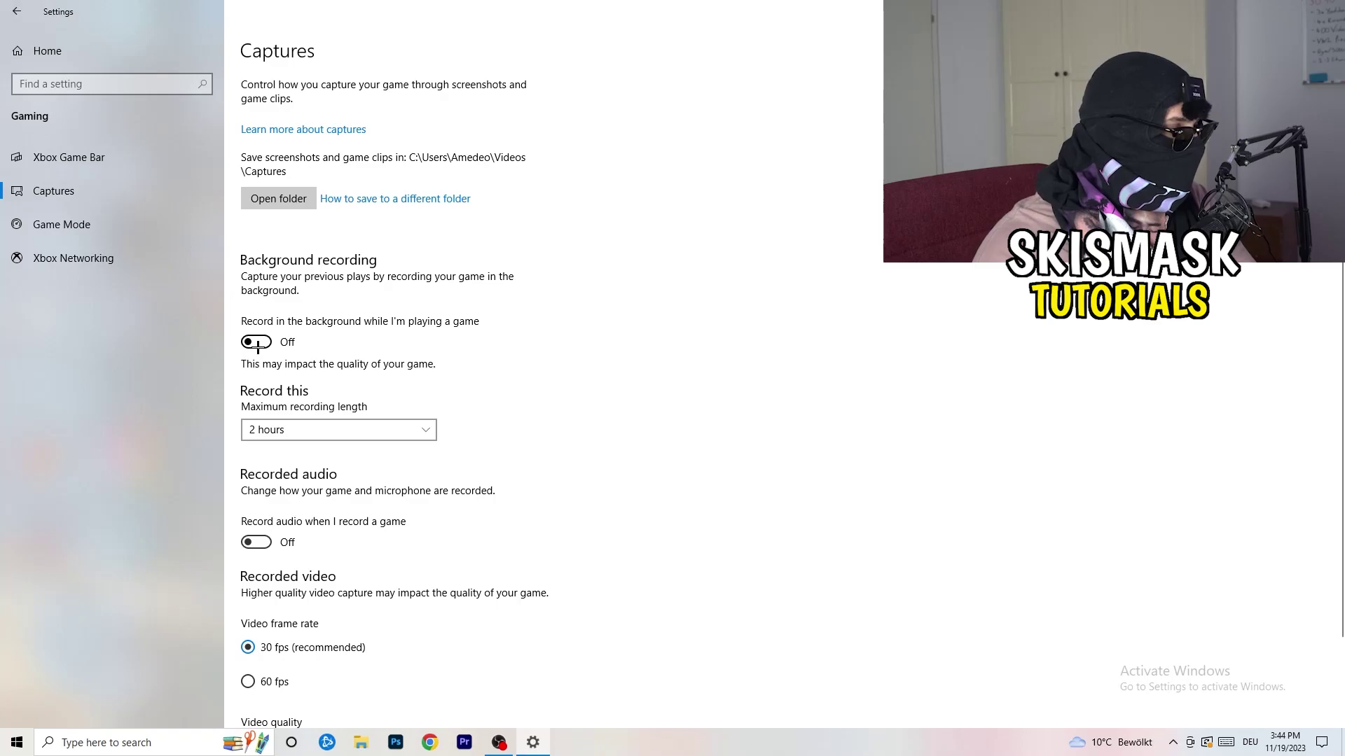
scroll(374, 408, "down", 3)
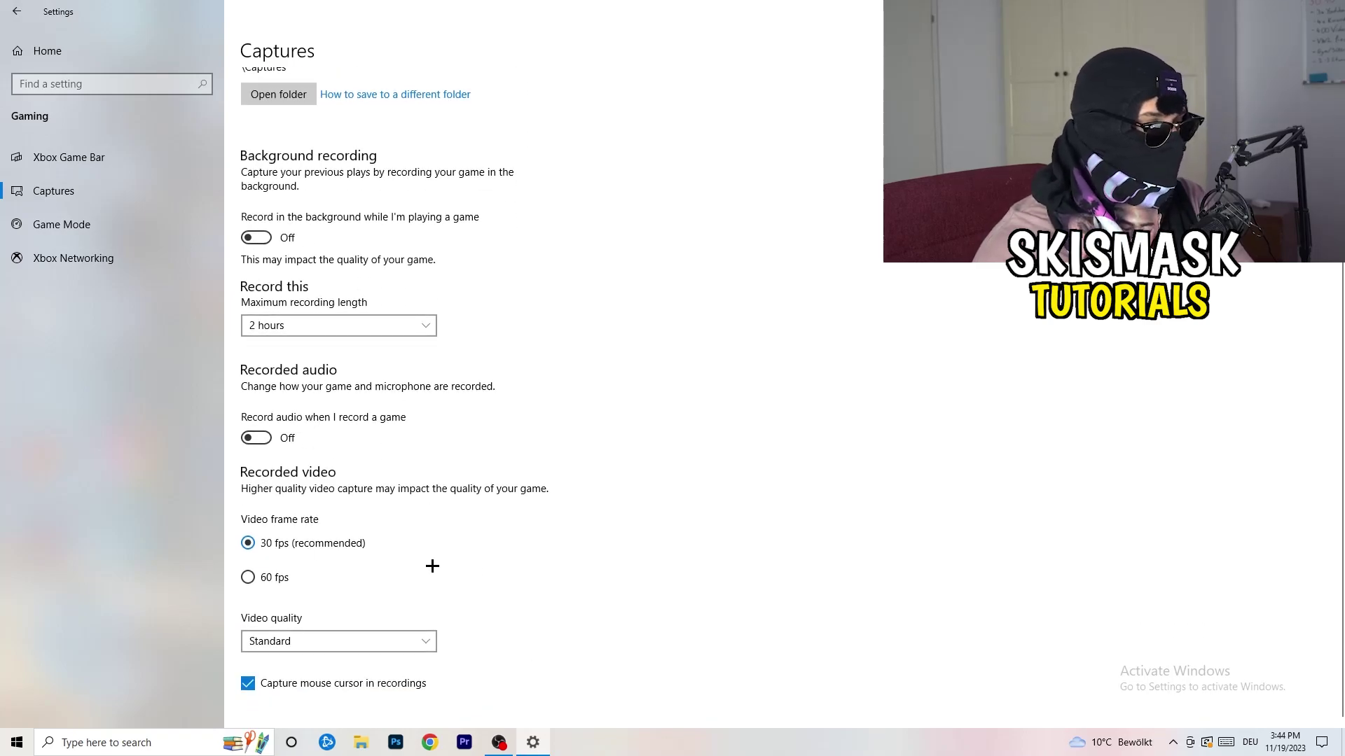
scroll(432, 566, "up", 3)
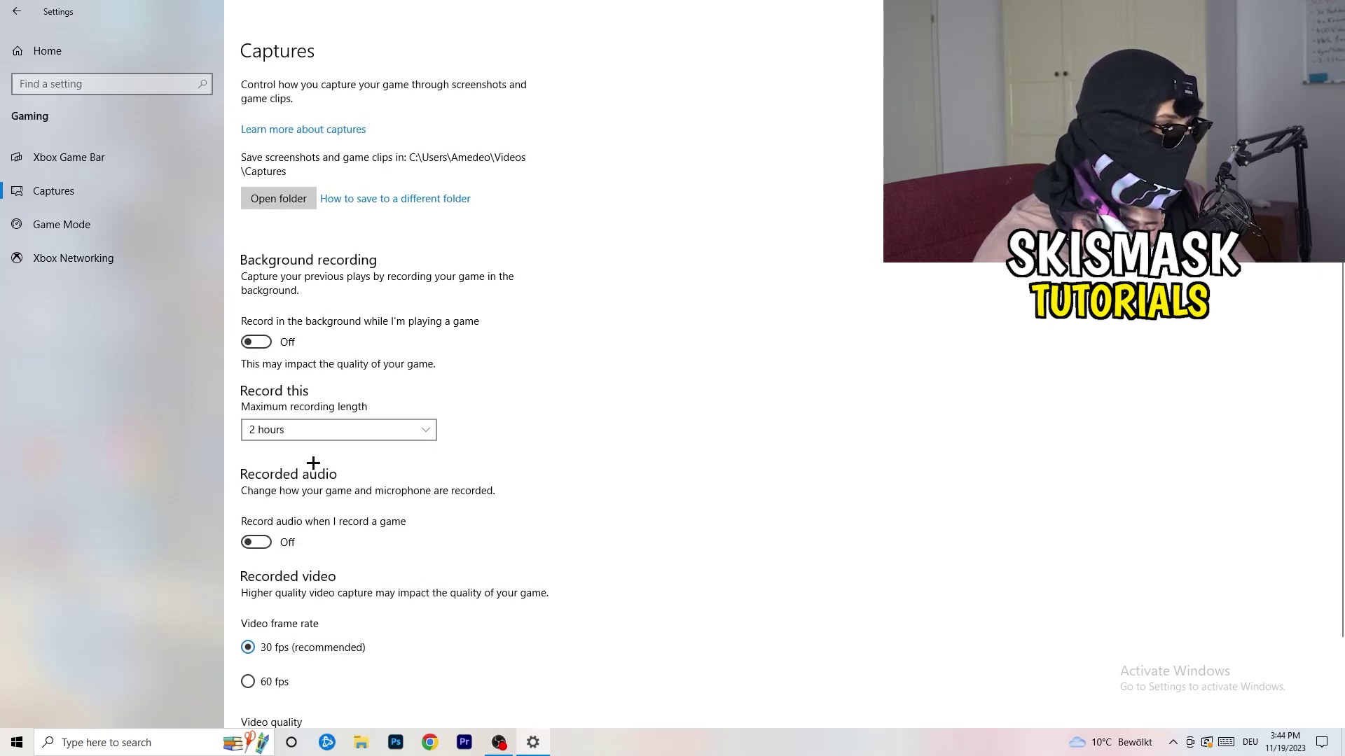
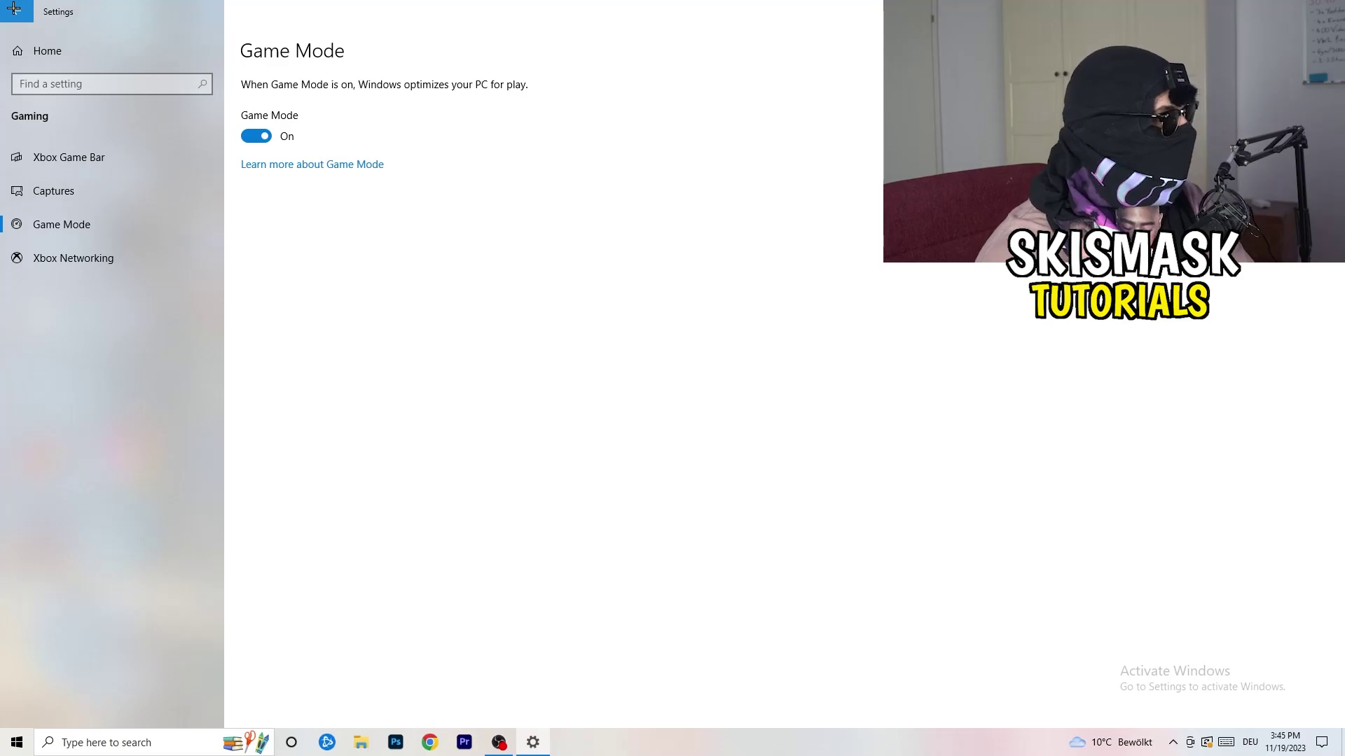
- Return to the Settings home page, check the Windows Update status under Update & Security, and close Settings
left_click(14, 9)
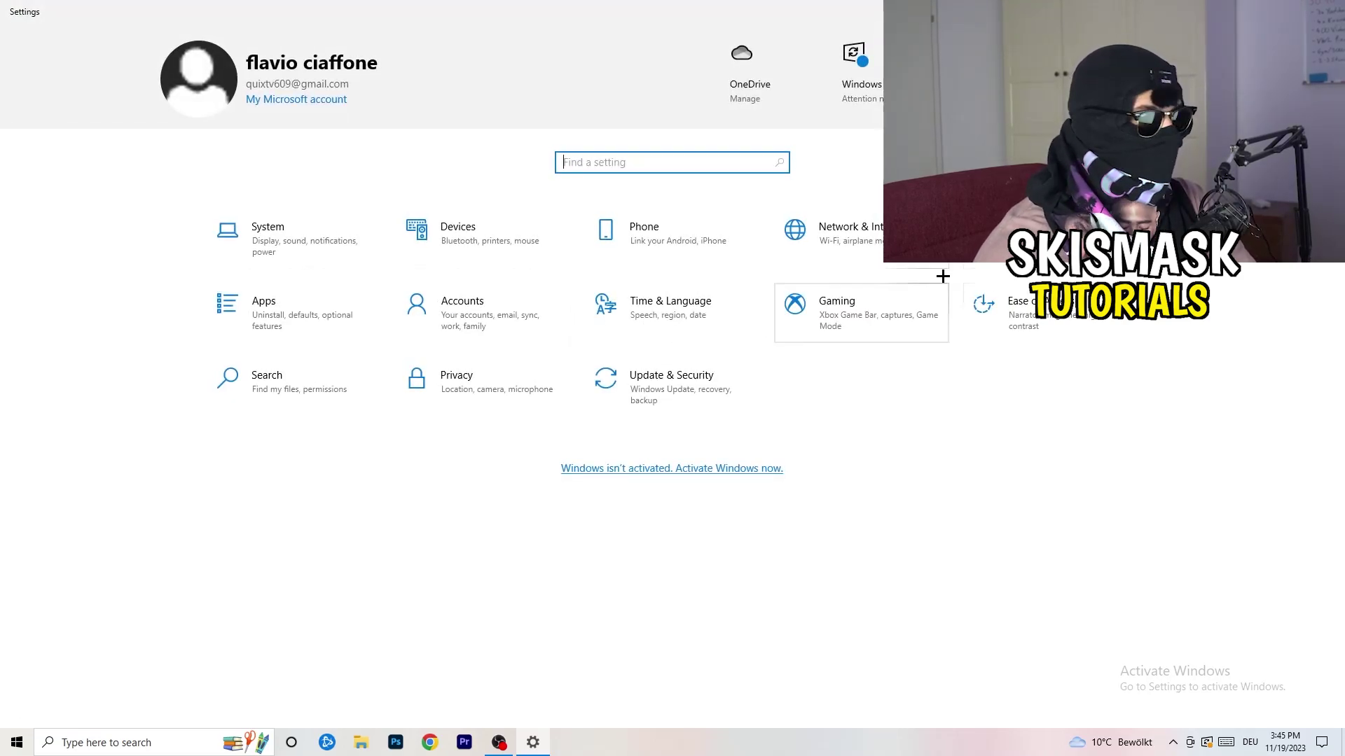
left_click(659, 384)
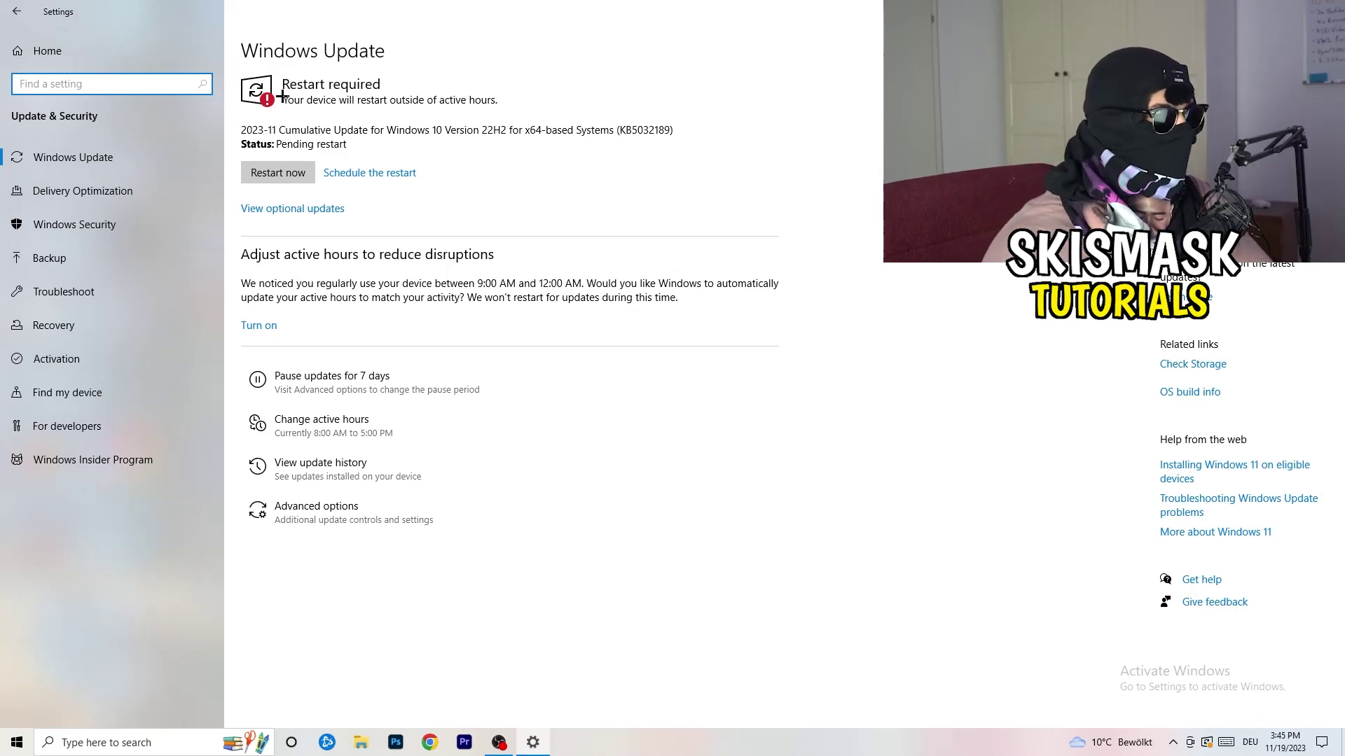
left_click(345, 88)
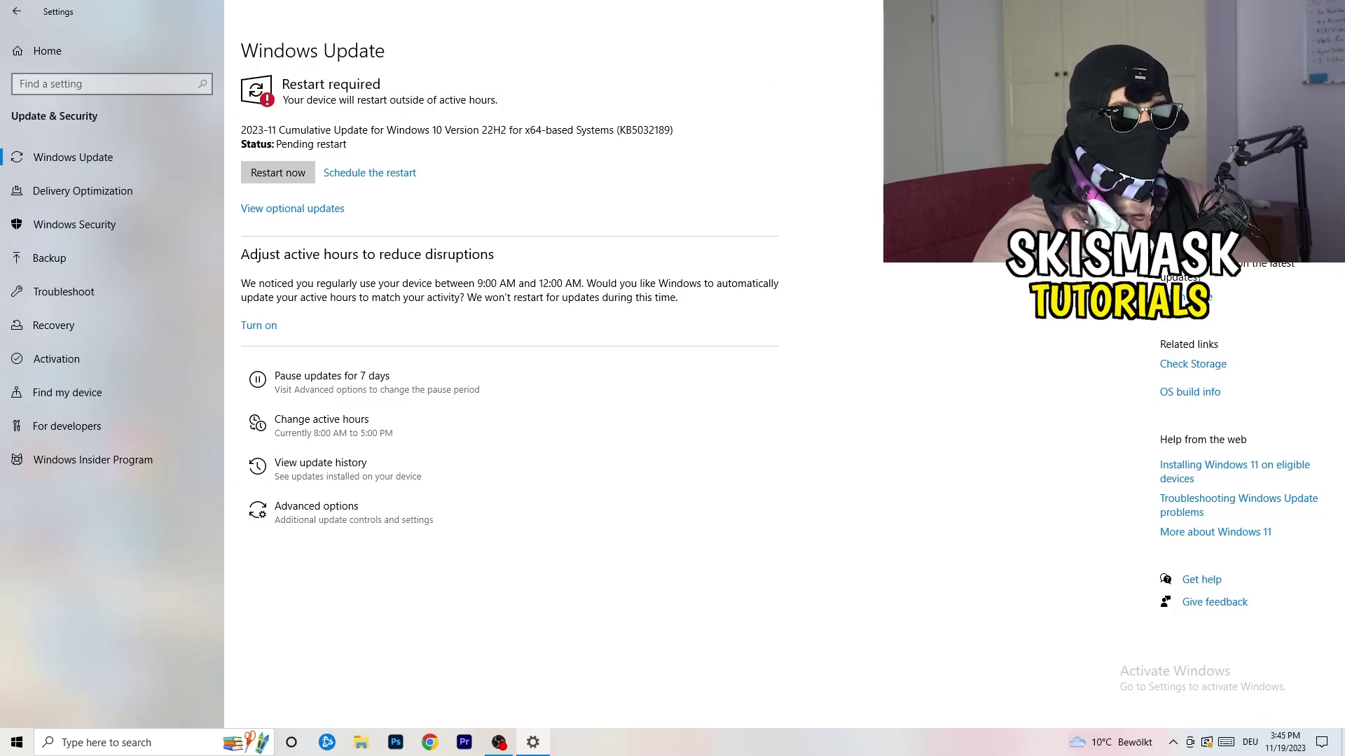
left_click(1328, 11)
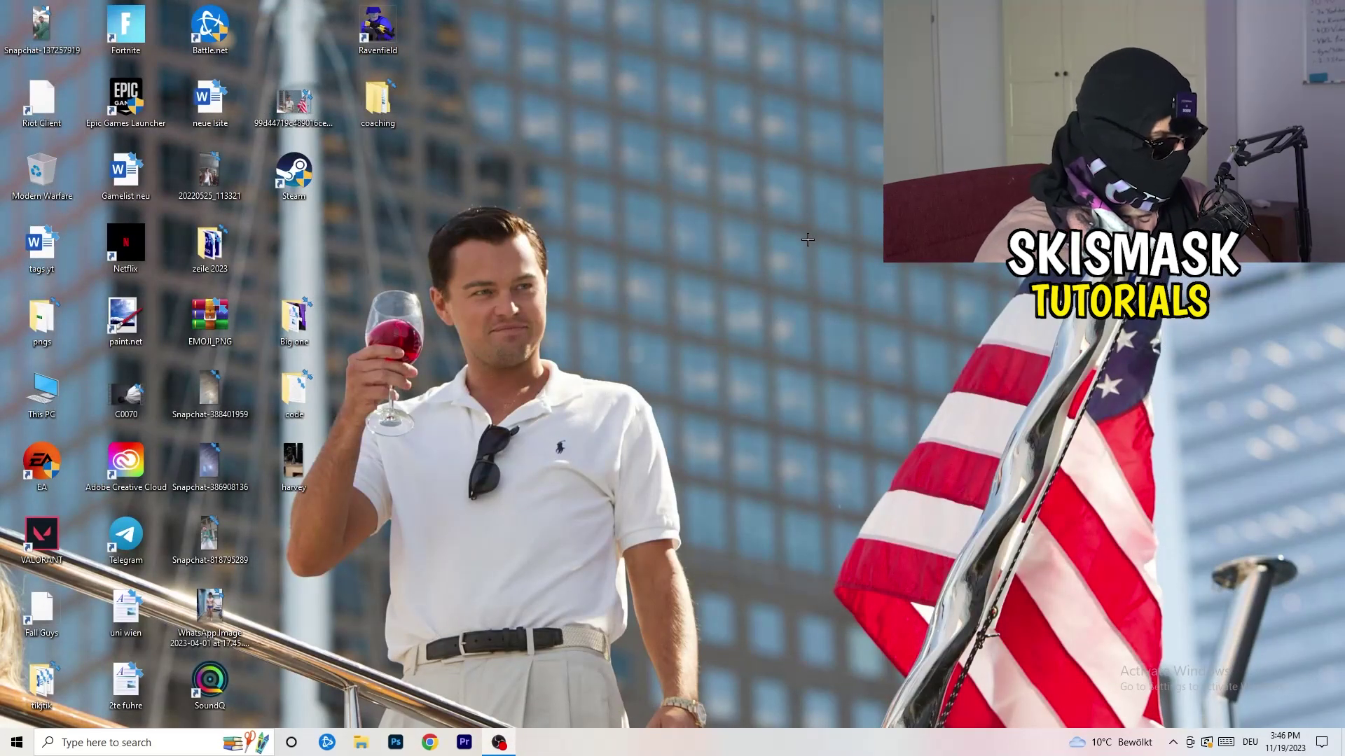